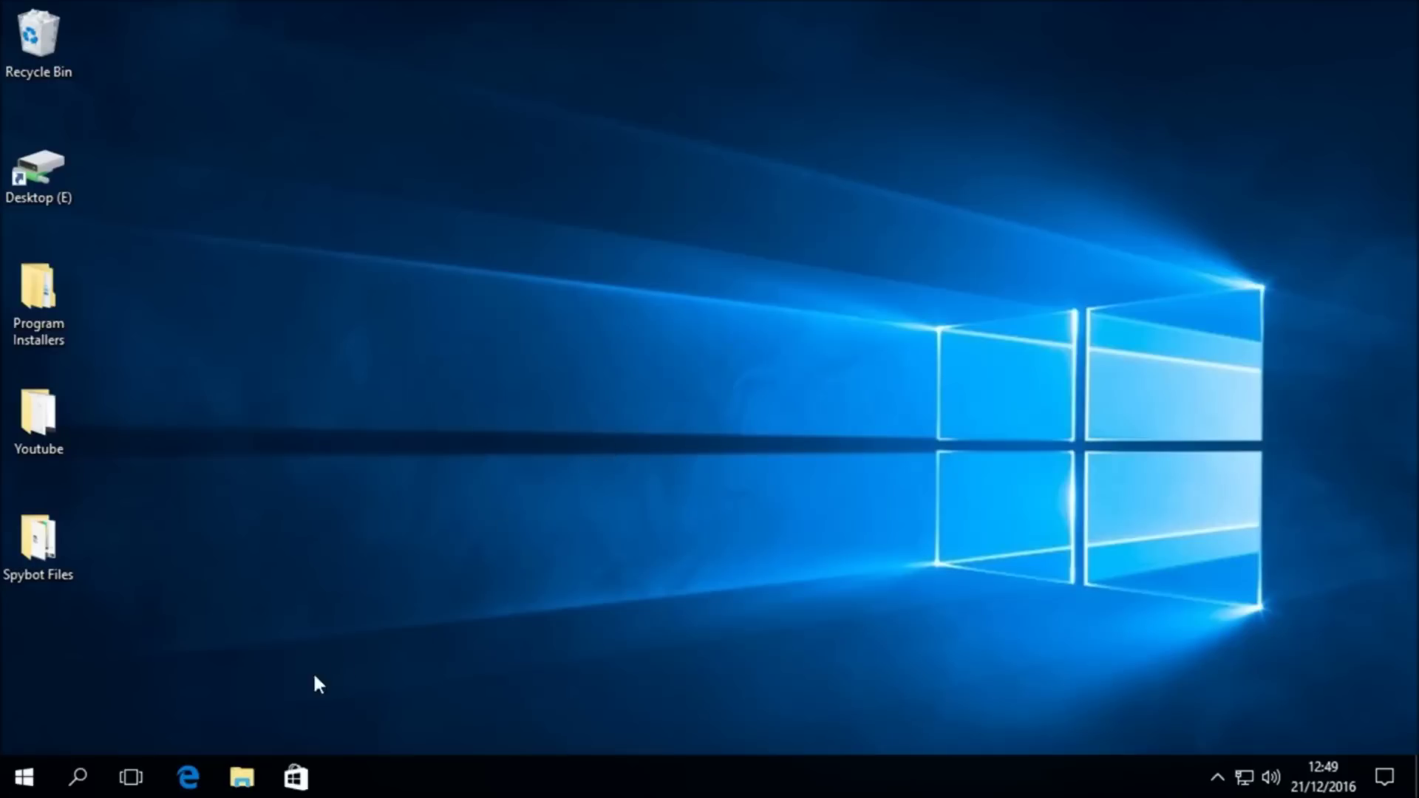
Launch Microsoft Edge from the Windows 10 taskbar
click(188, 777)
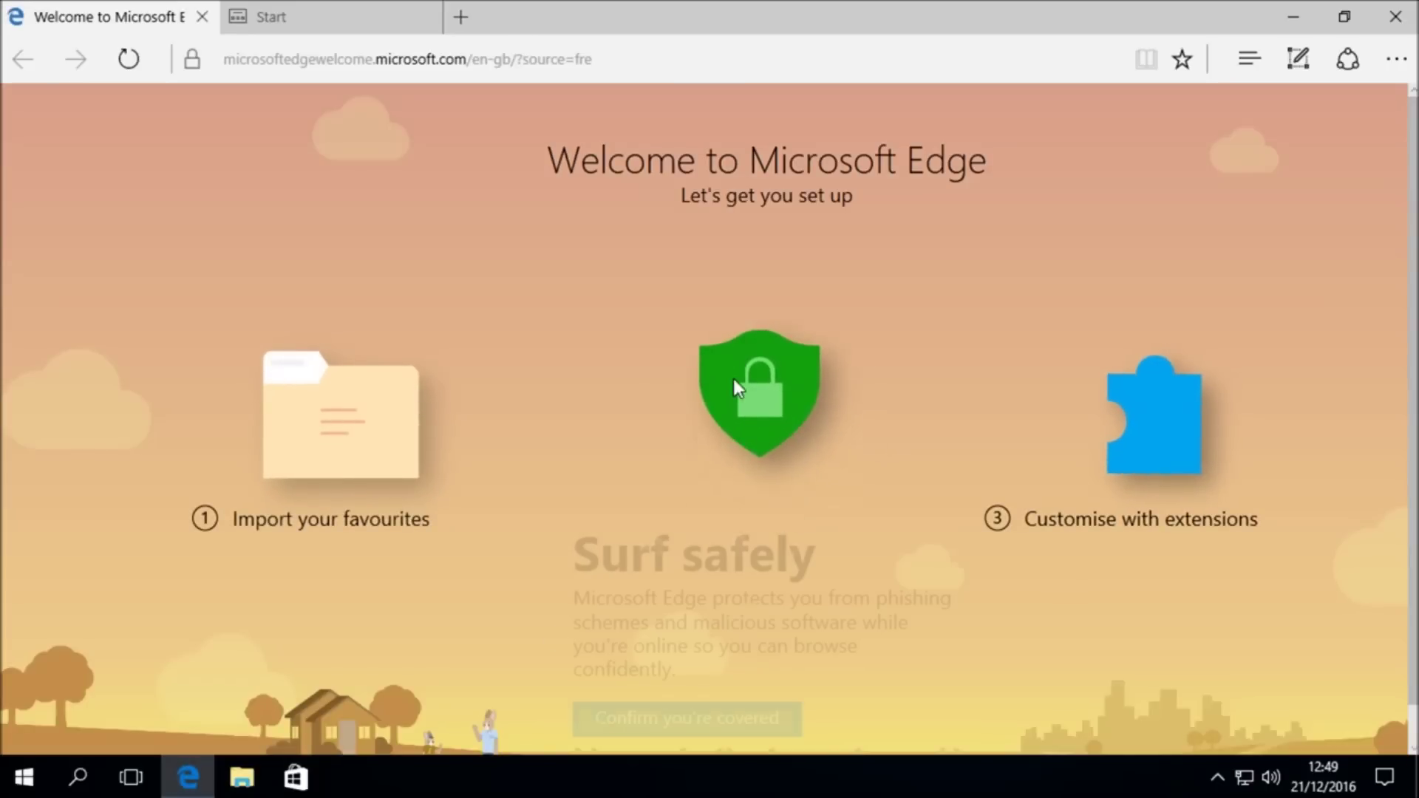
Search the web for 'spybot' and open the Spybot - Official Site result
click(374, 56)
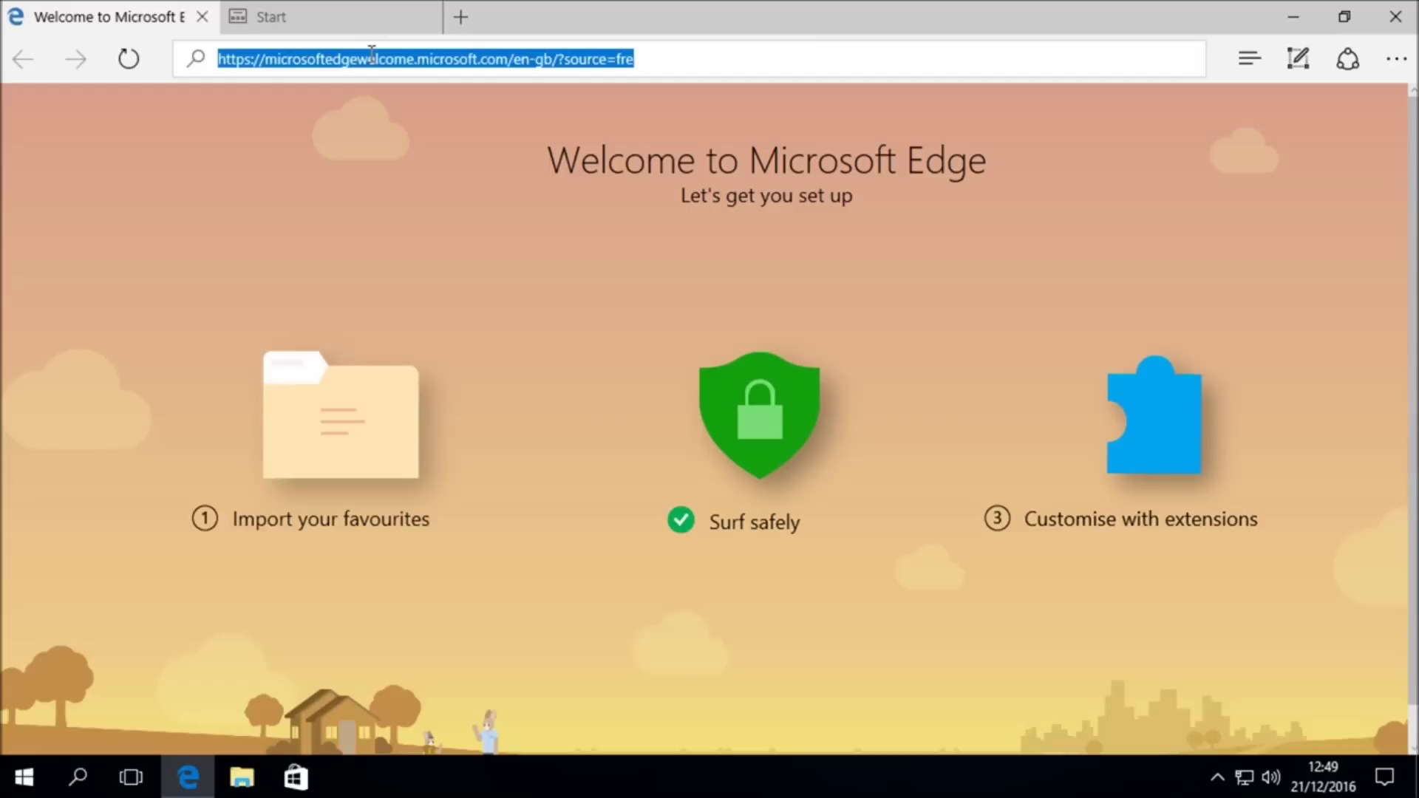
text(spybot)
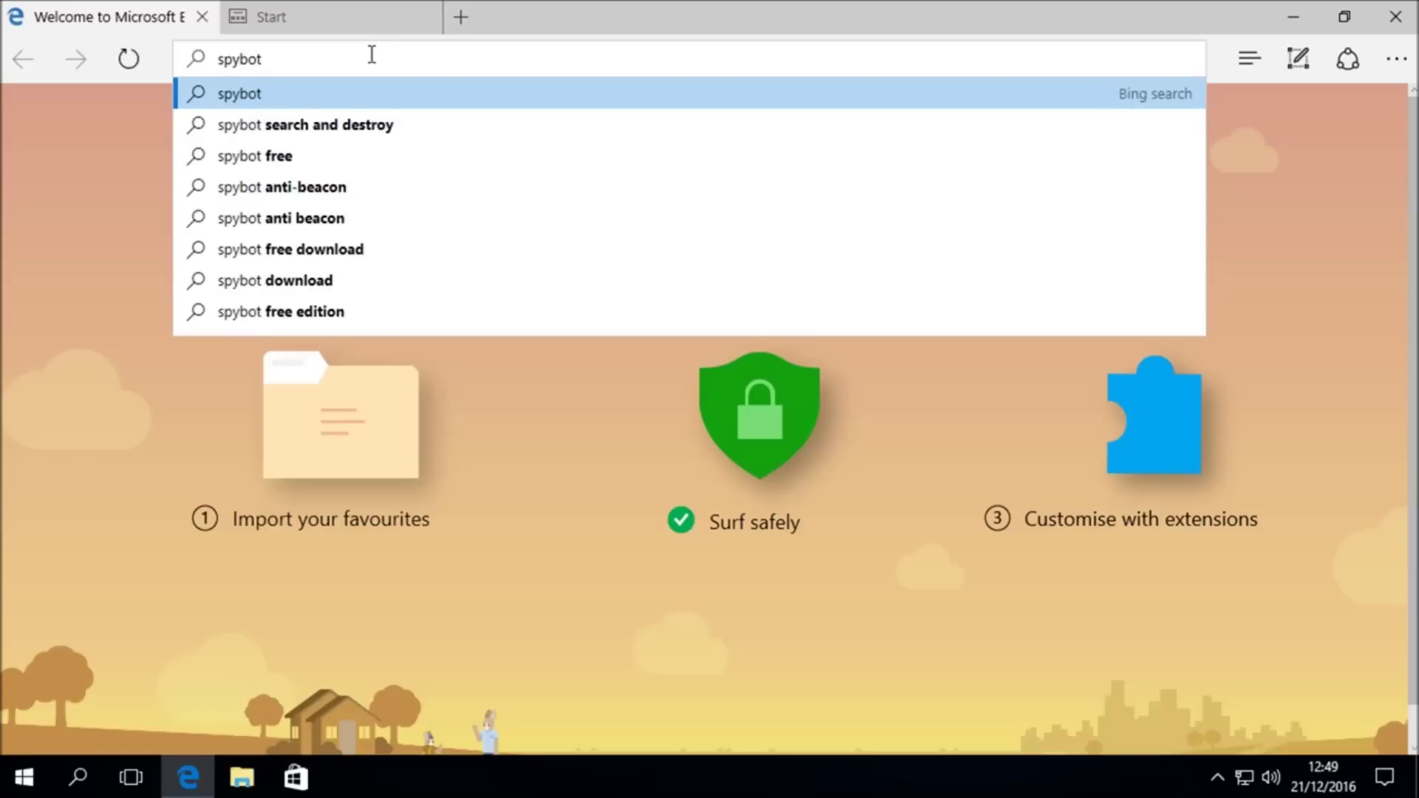
key(Return)
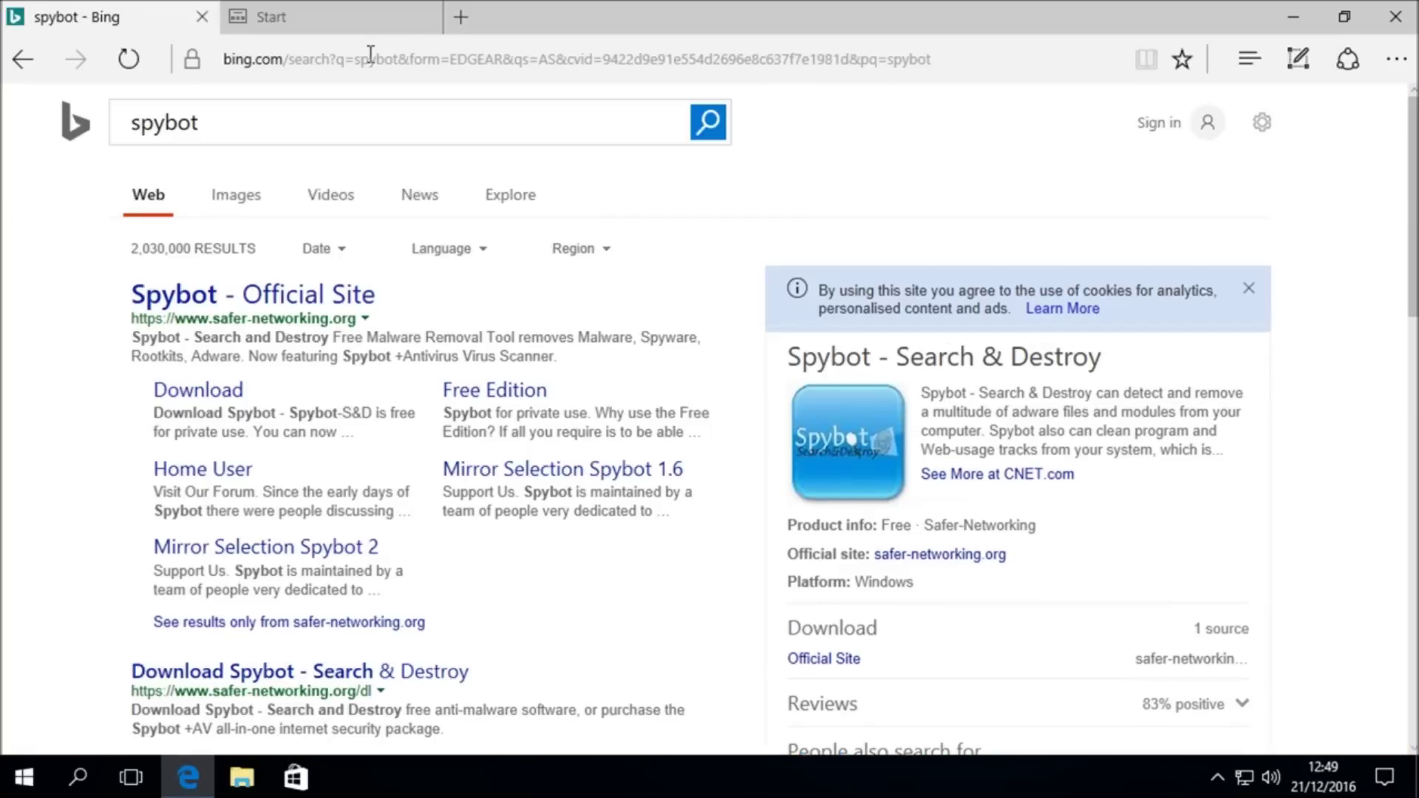
click(355, 306)
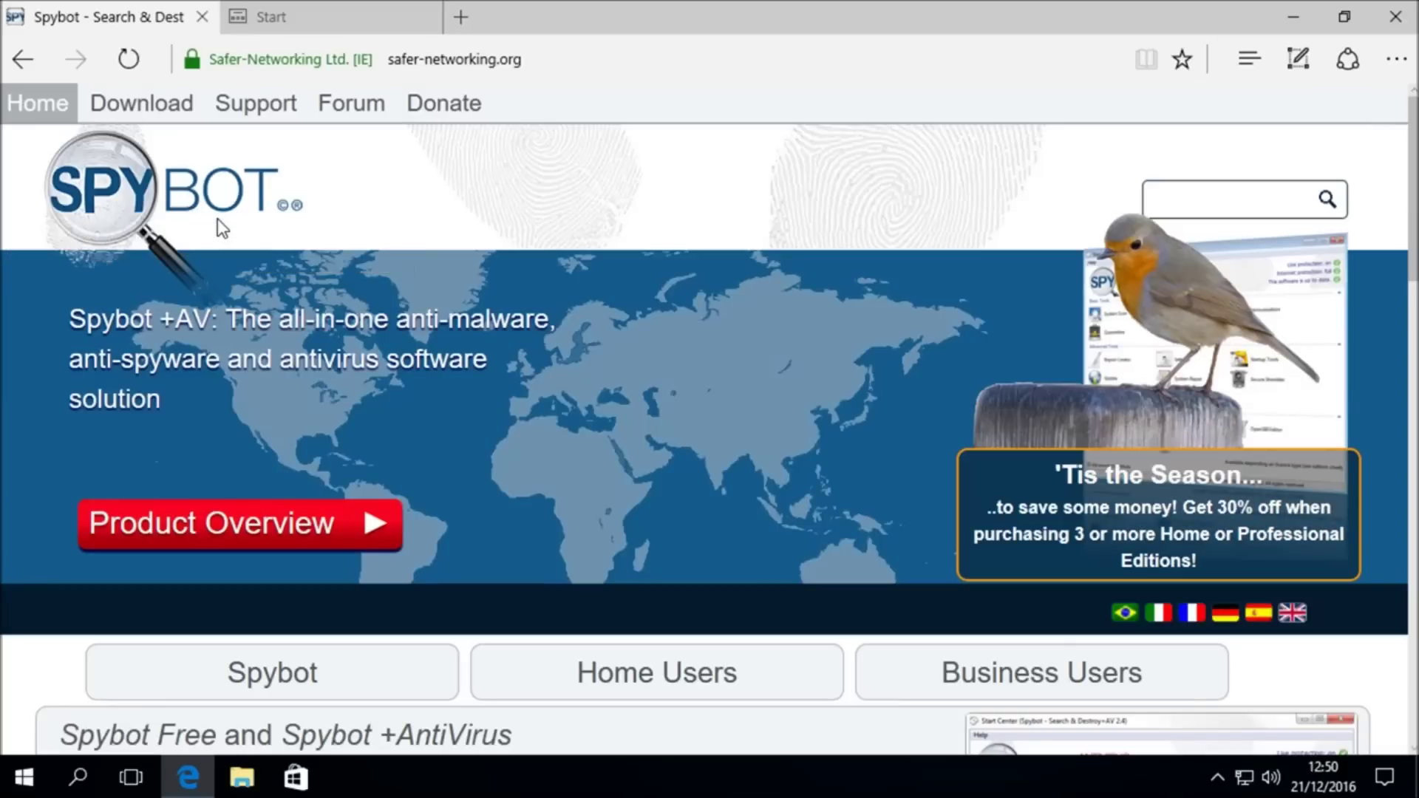
Open the Spybot Free Edition download mirrors and choose the Safer-Networking Ltd. #1 mirror
click(167, 117)
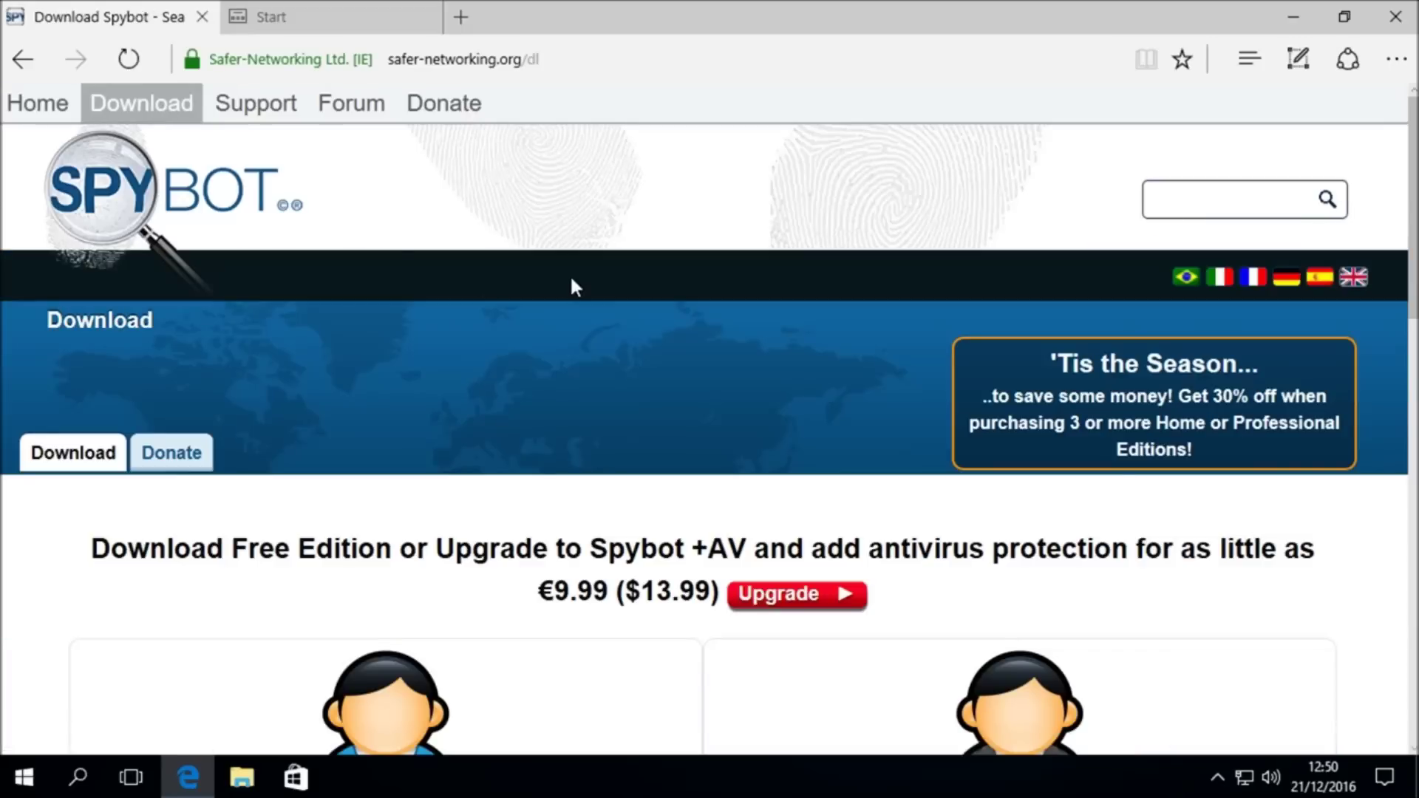
scroll(571, 280, down, 7)
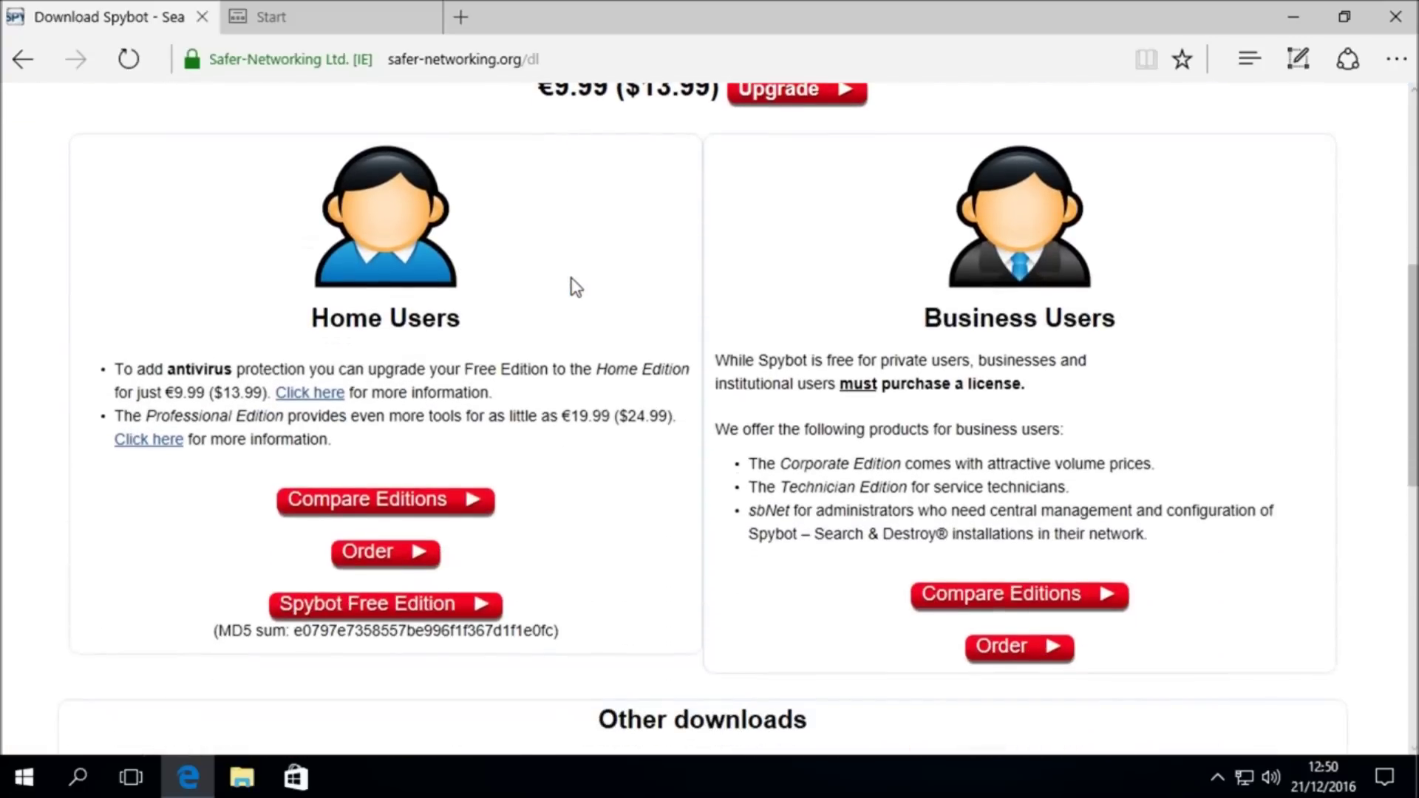
click(408, 614)
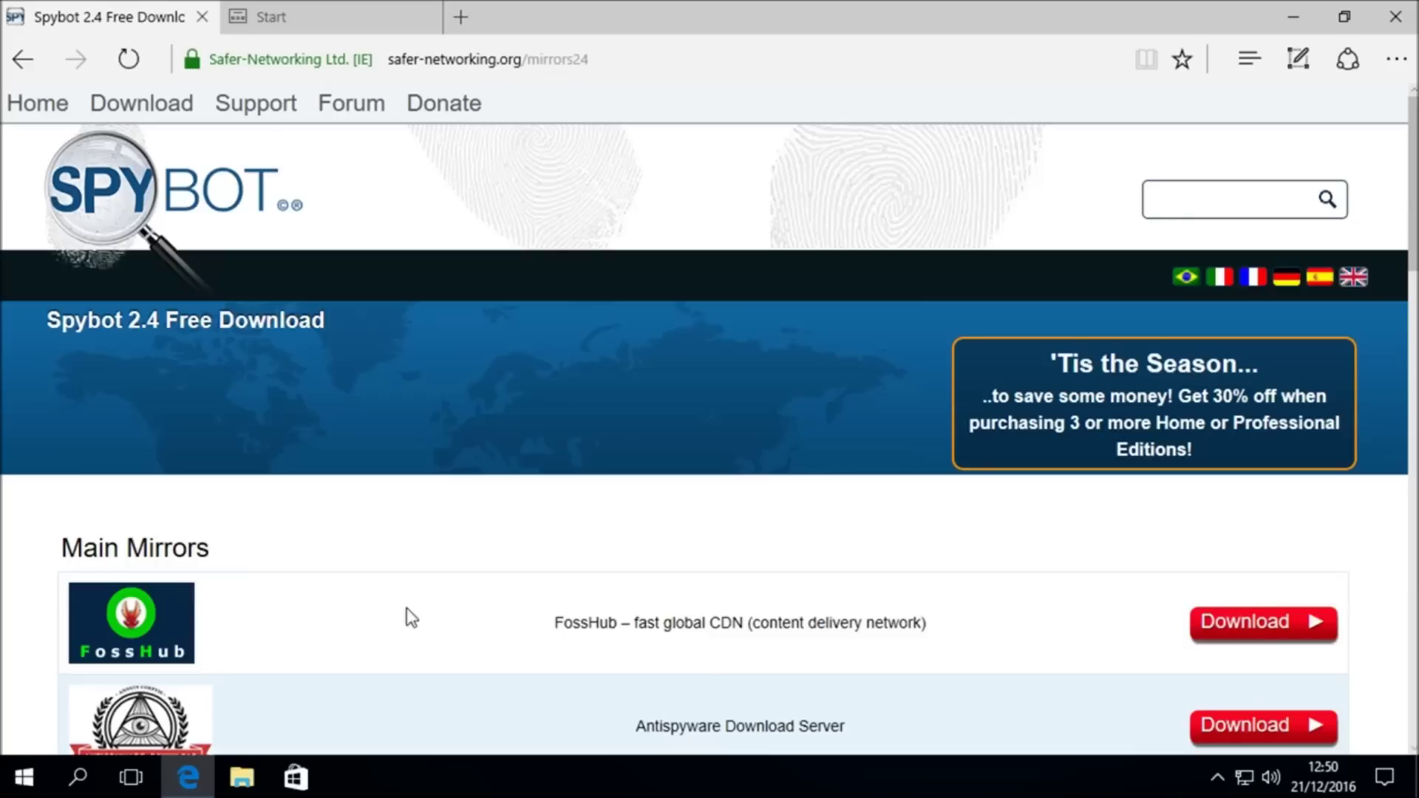
scroll(403, 609, down, 4)
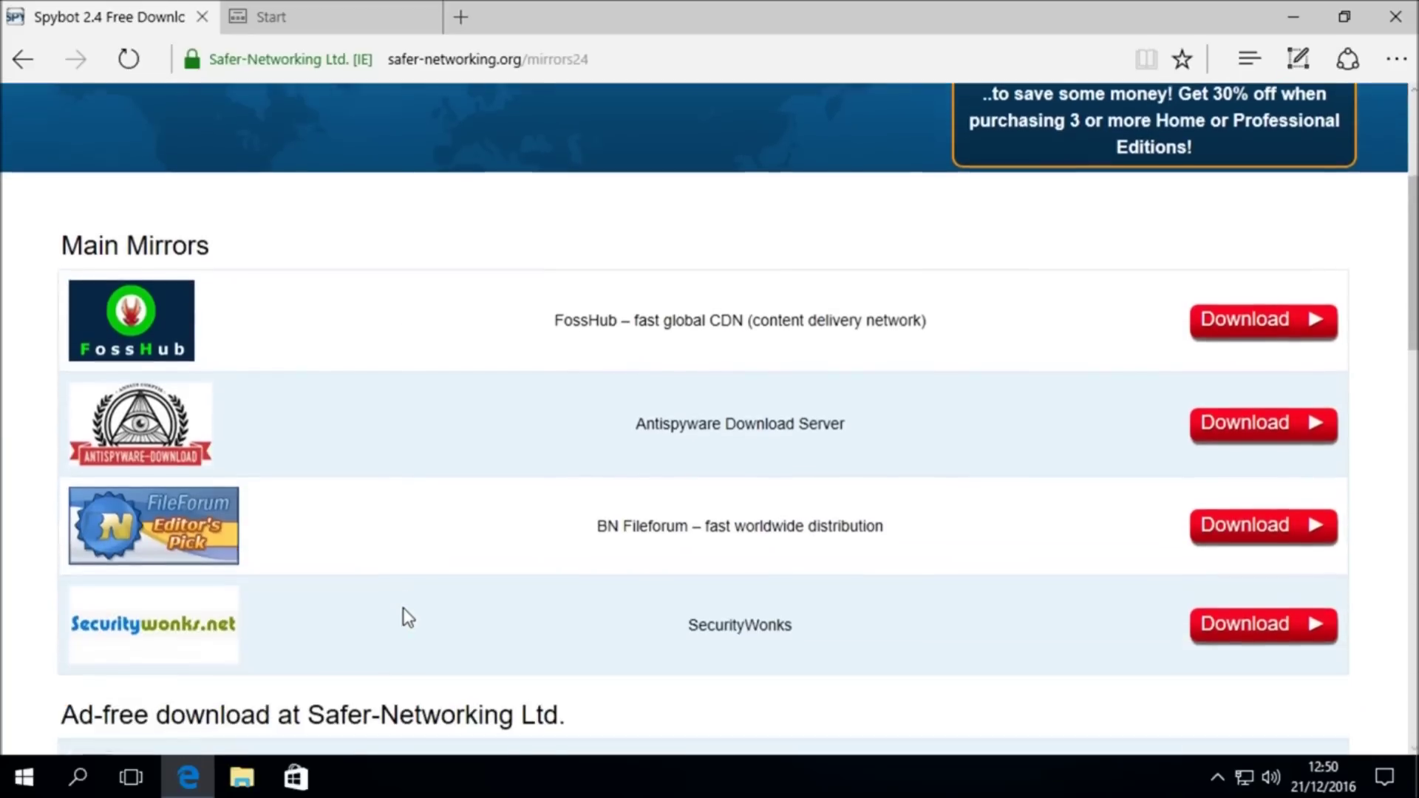
scroll(402, 608, down, 1)
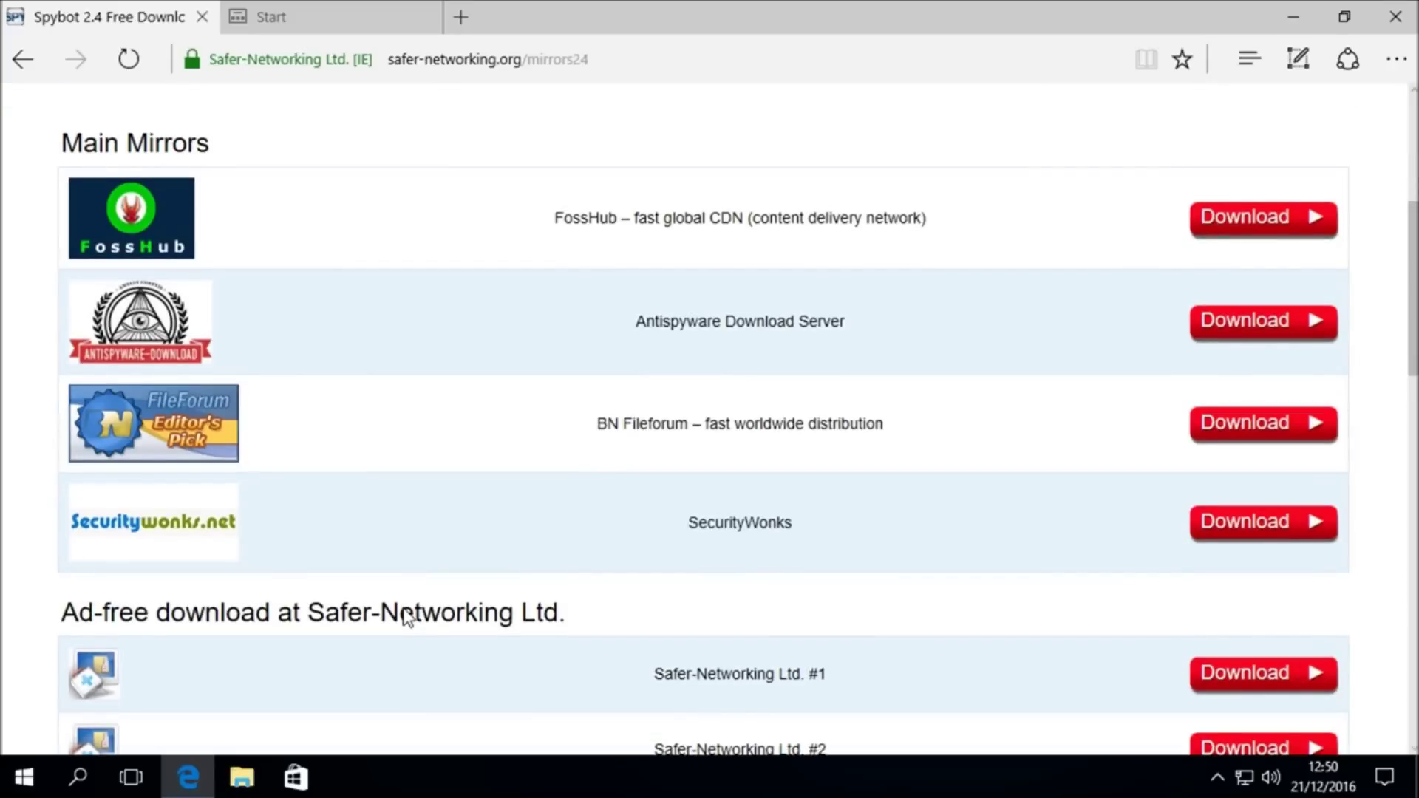
scroll(406, 617, down, 3)
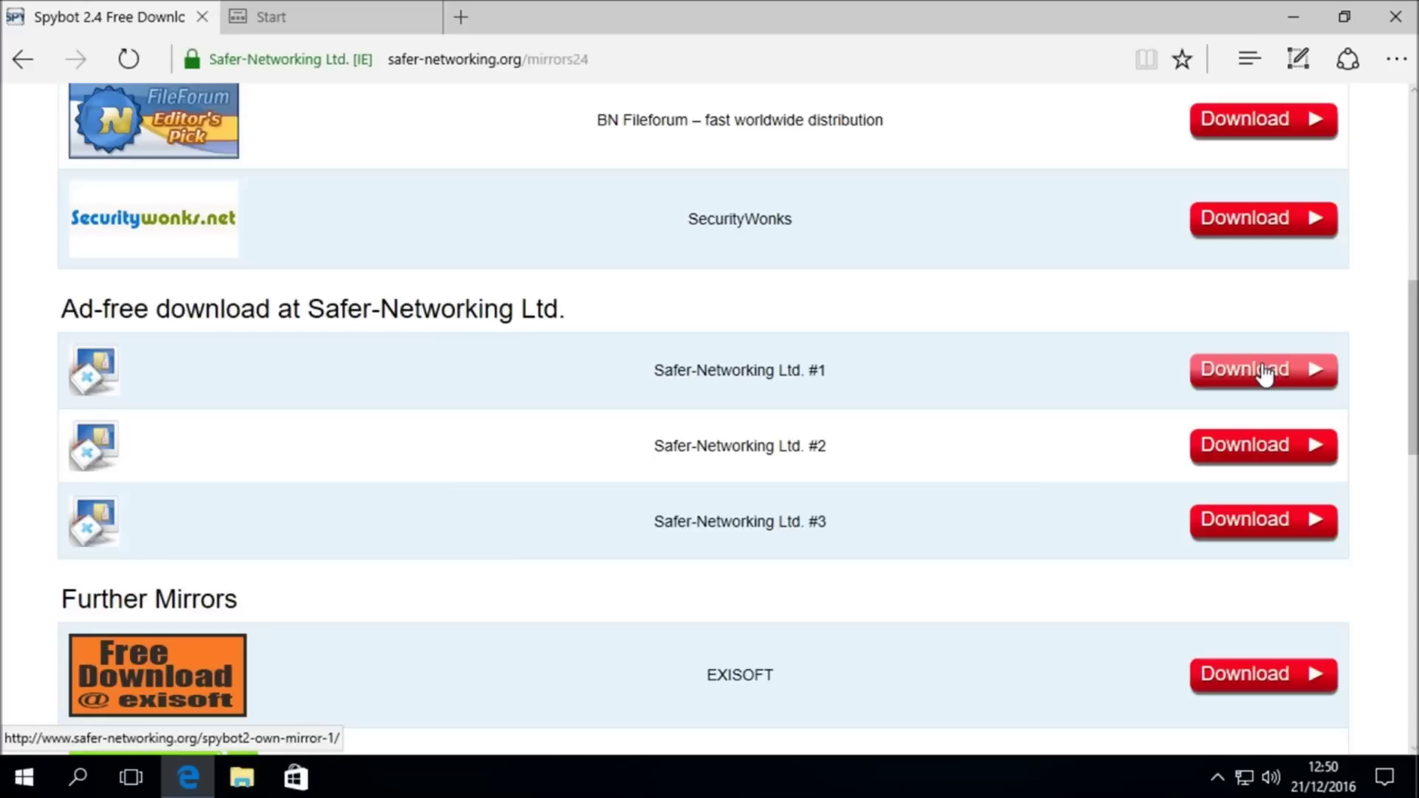
click(1266, 374)
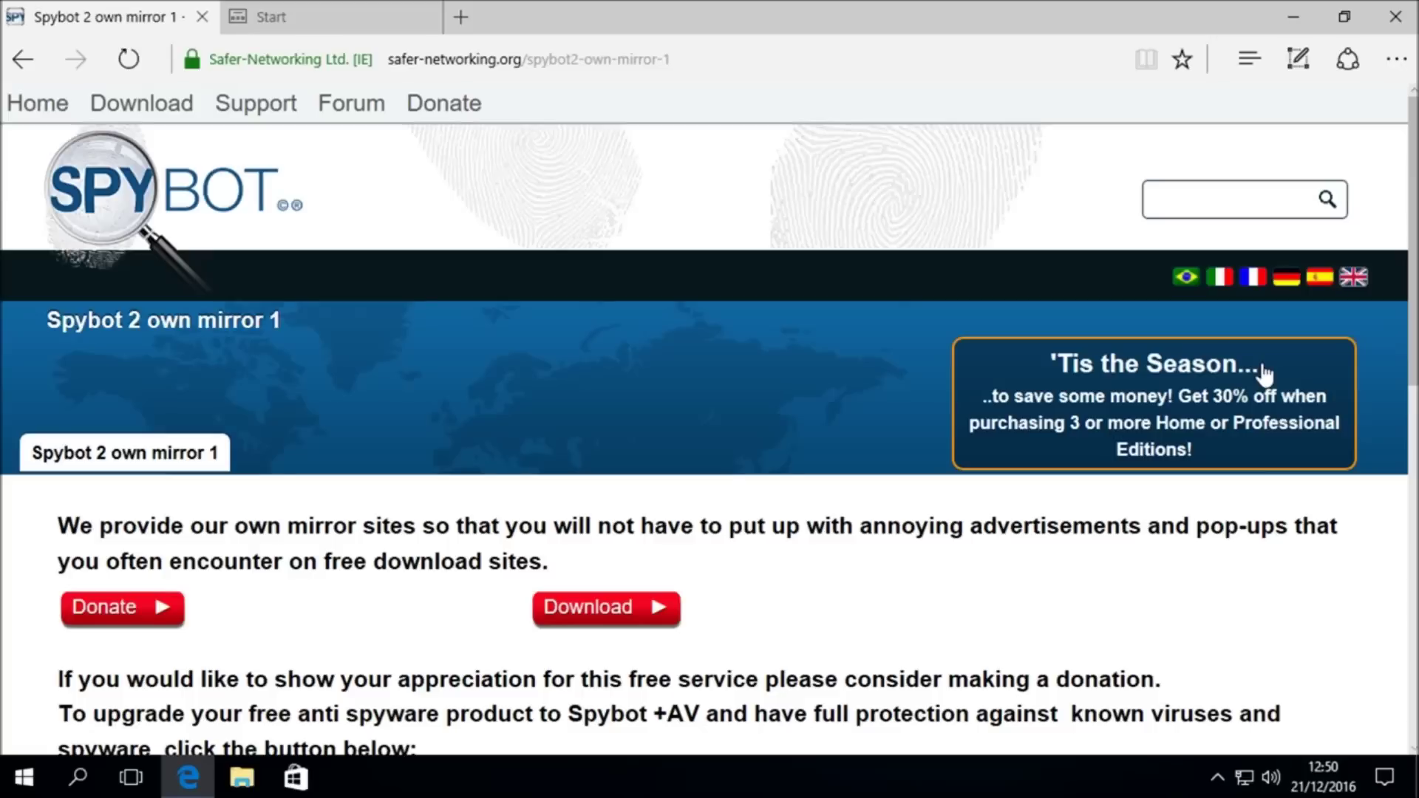
Download the spybot-2.4.exe installer (44.3 MB) and save it to the computer
scroll(838, 406, down, 3)
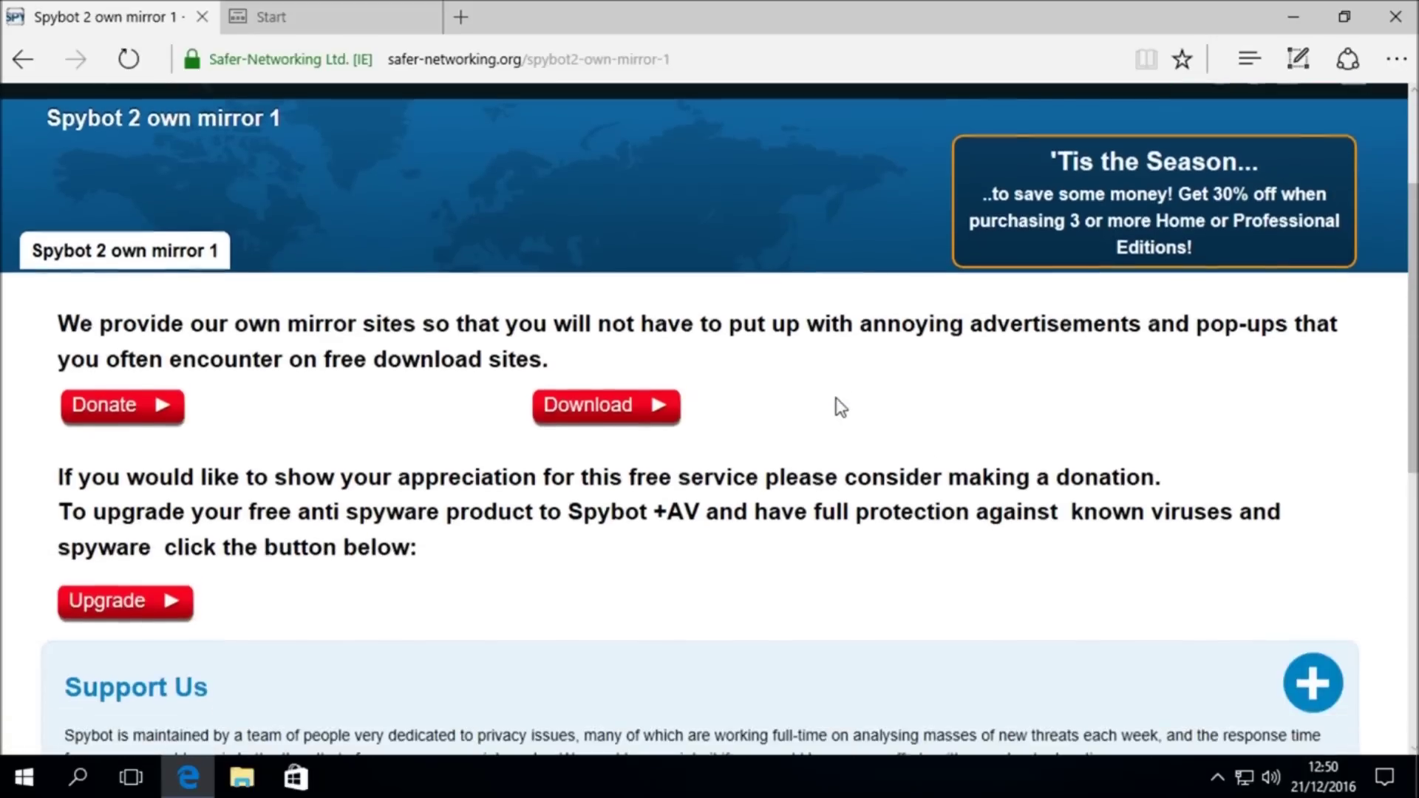
scroll(838, 406, down, 2)
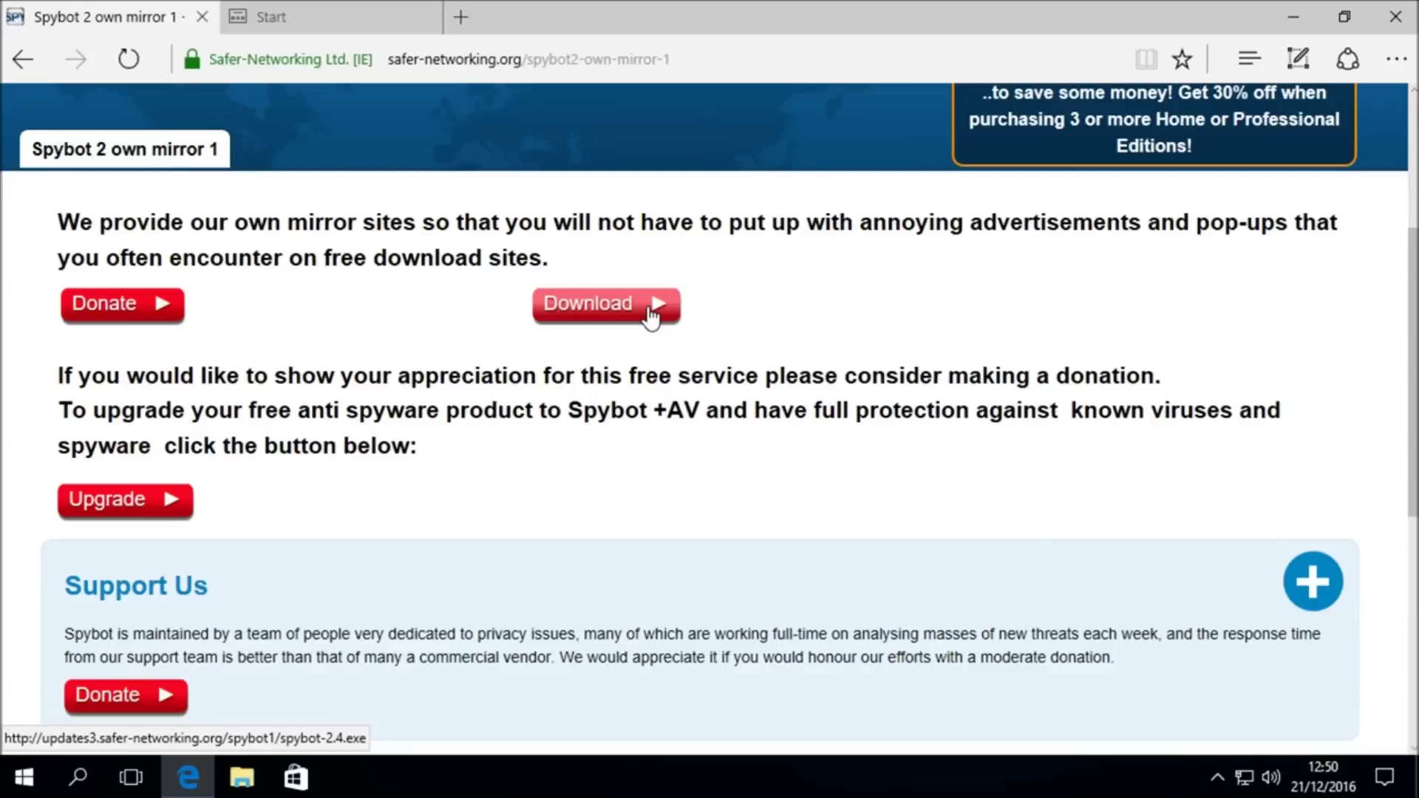
click(650, 318)
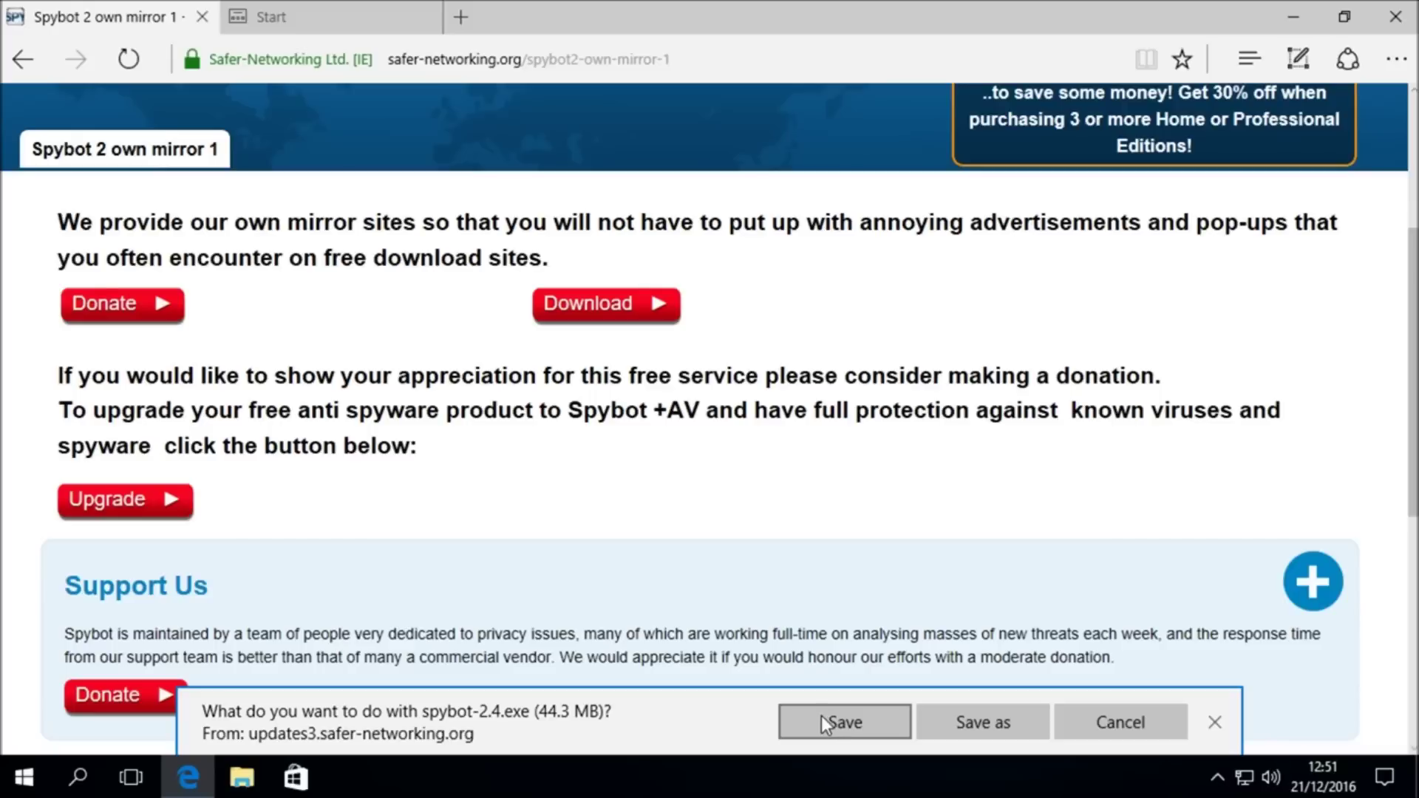
click(822, 715)
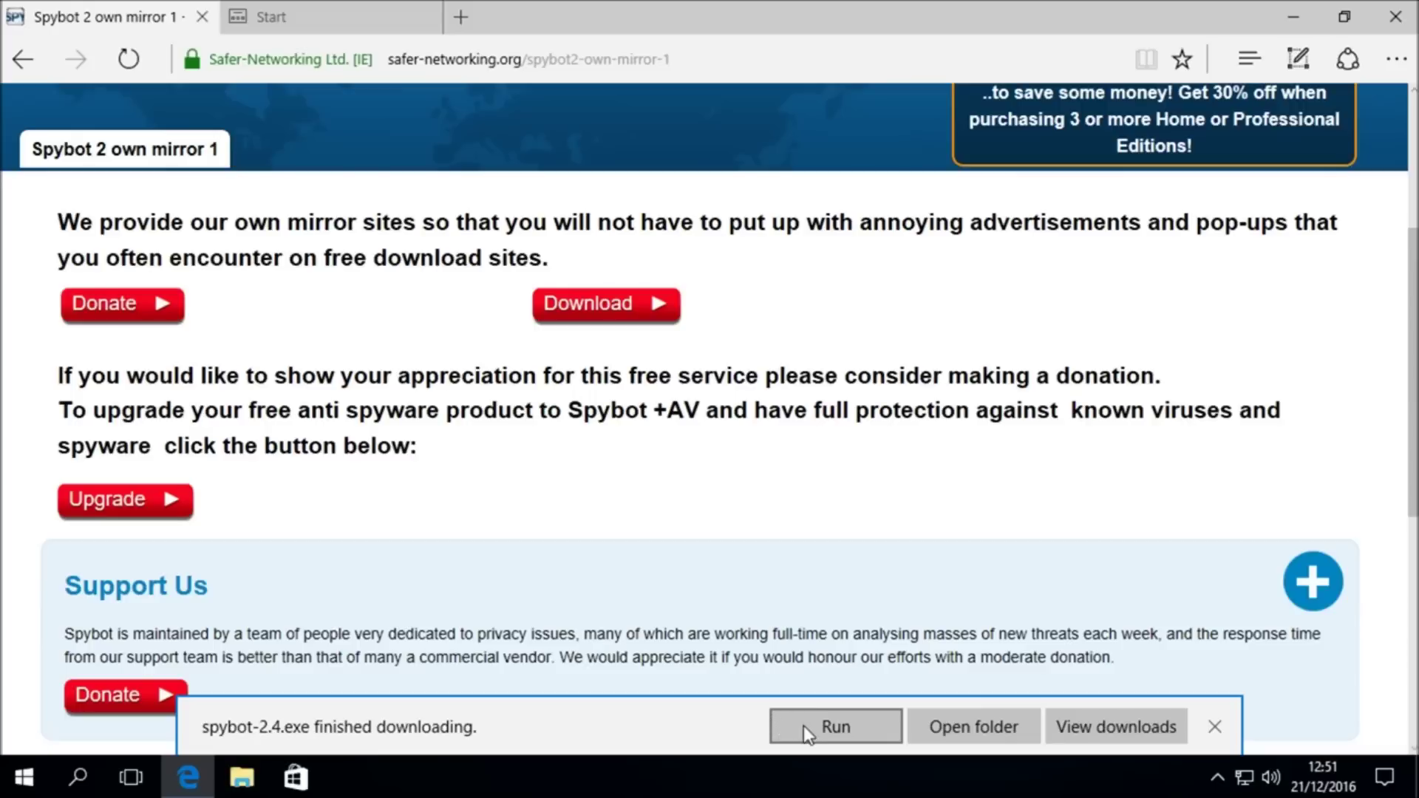
Run spybot-2.4.exe, approve the User Account Control prompt, and minimize Edge
click(805, 726)
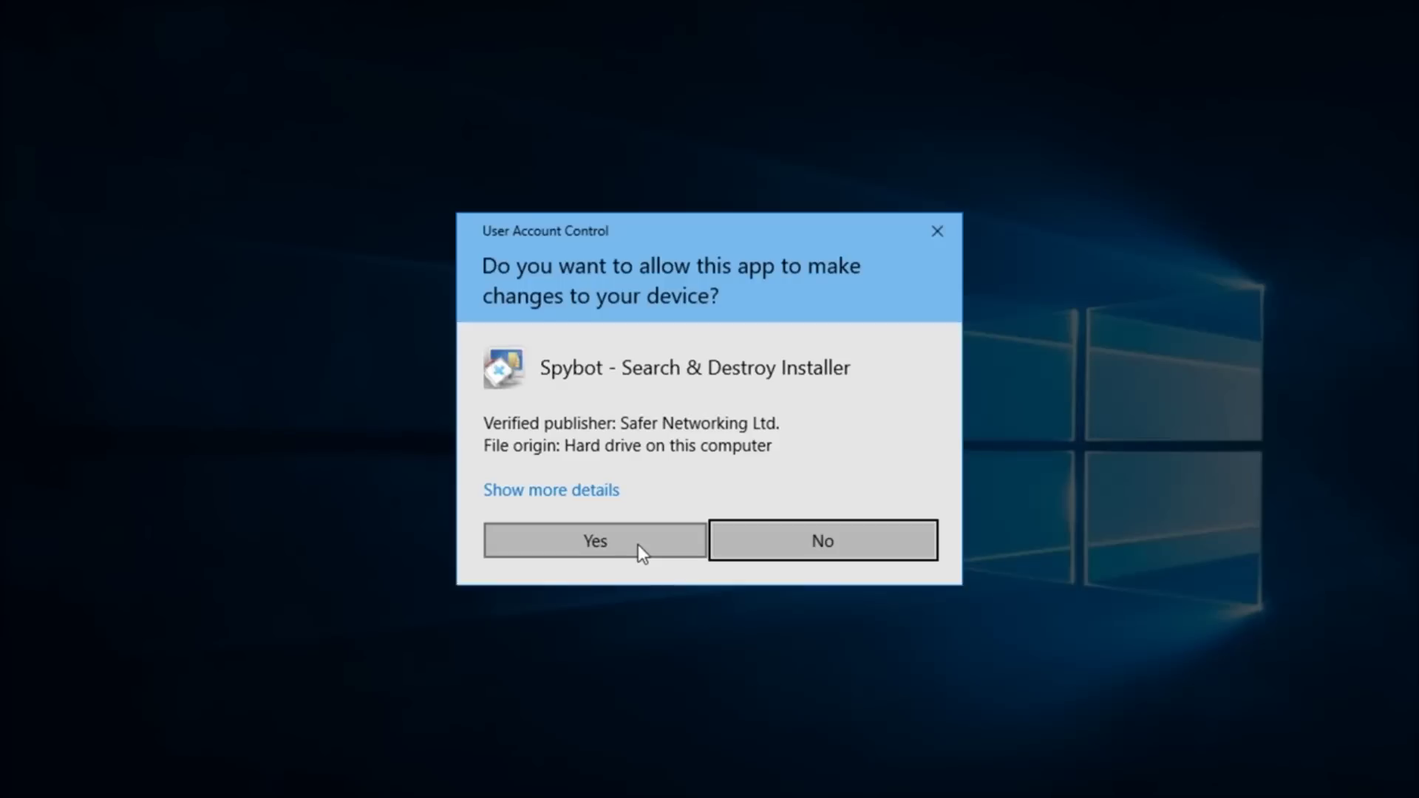
click(637, 545)
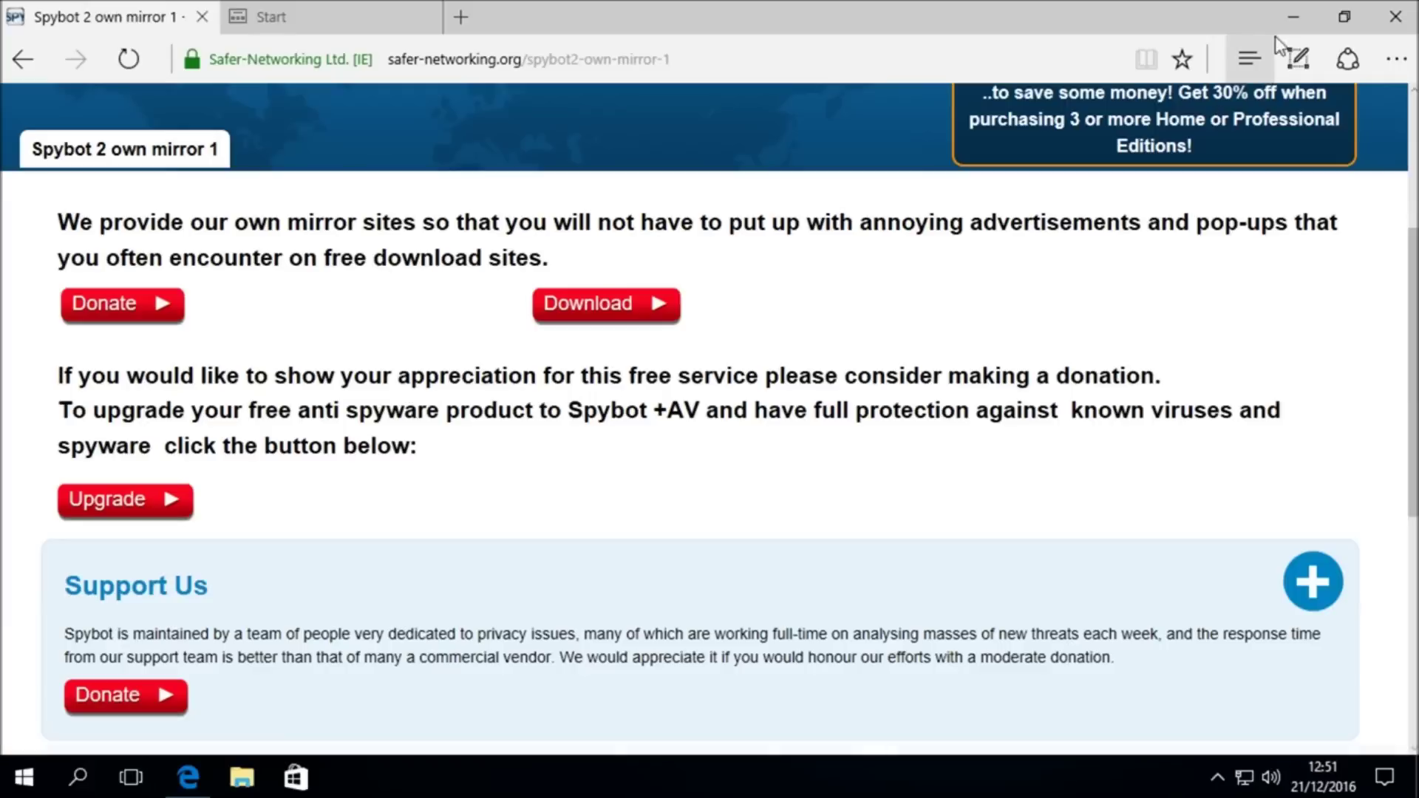
click(1293, 17)
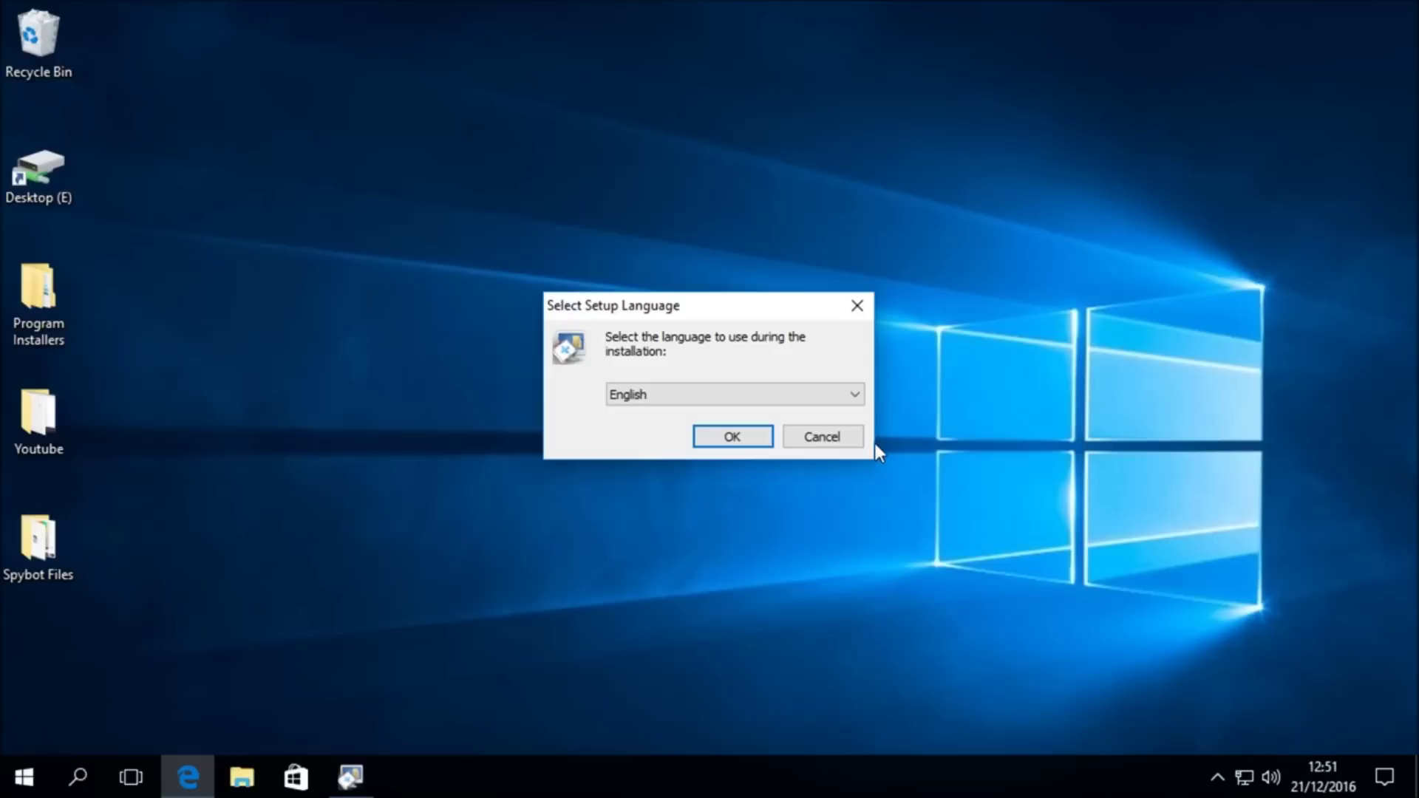
Leave English selected in the Select Setup Language dropdown and confirm it
click(851, 397)
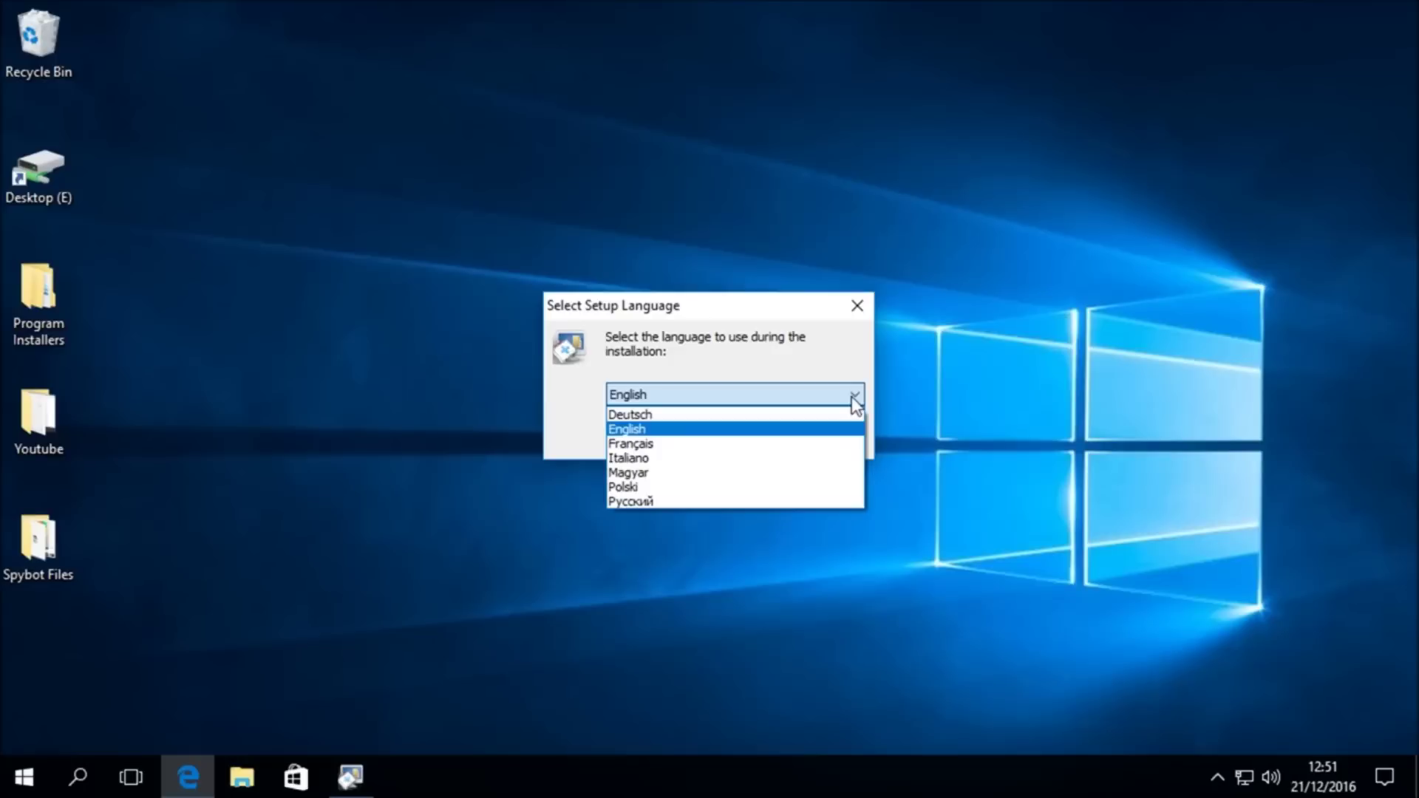
click(852, 396)
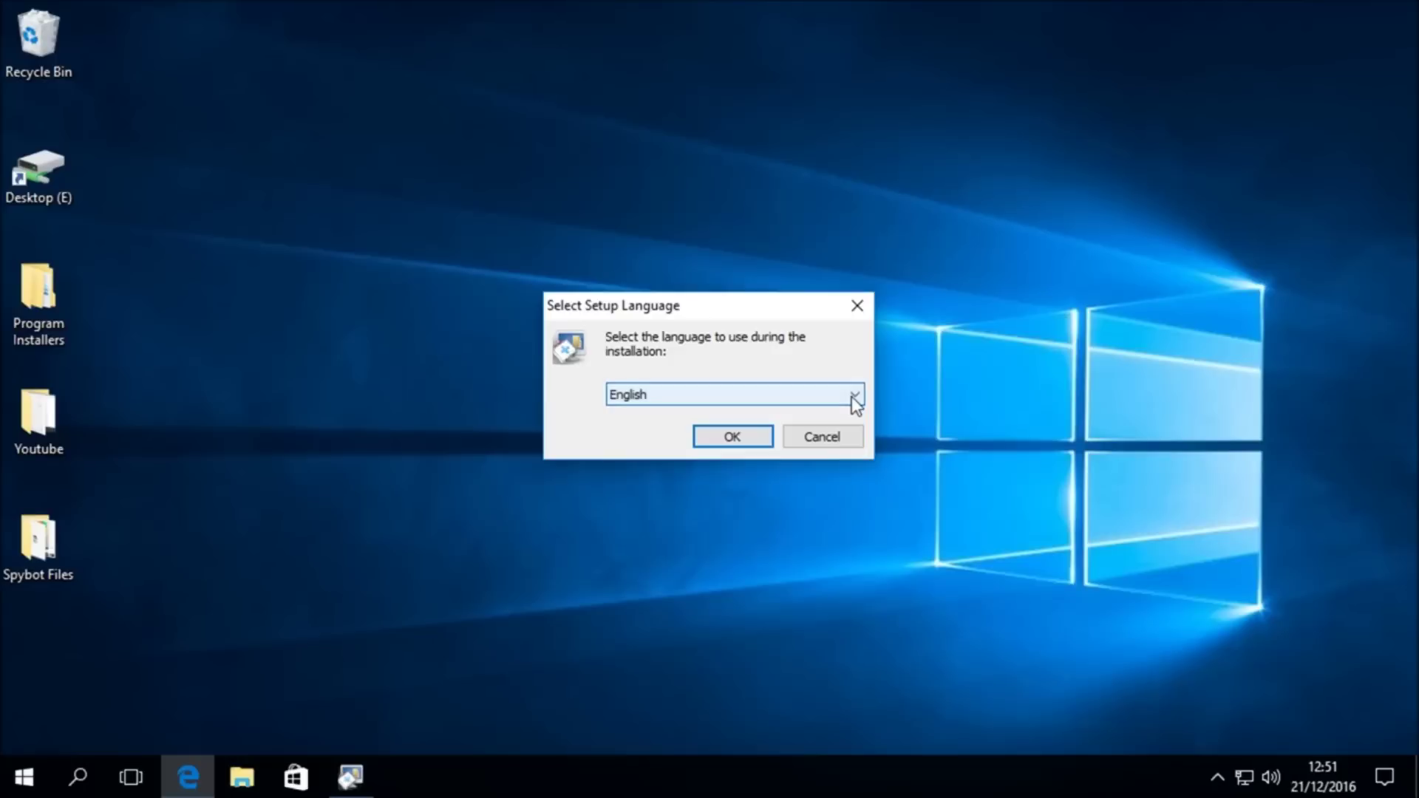
click(708, 437)
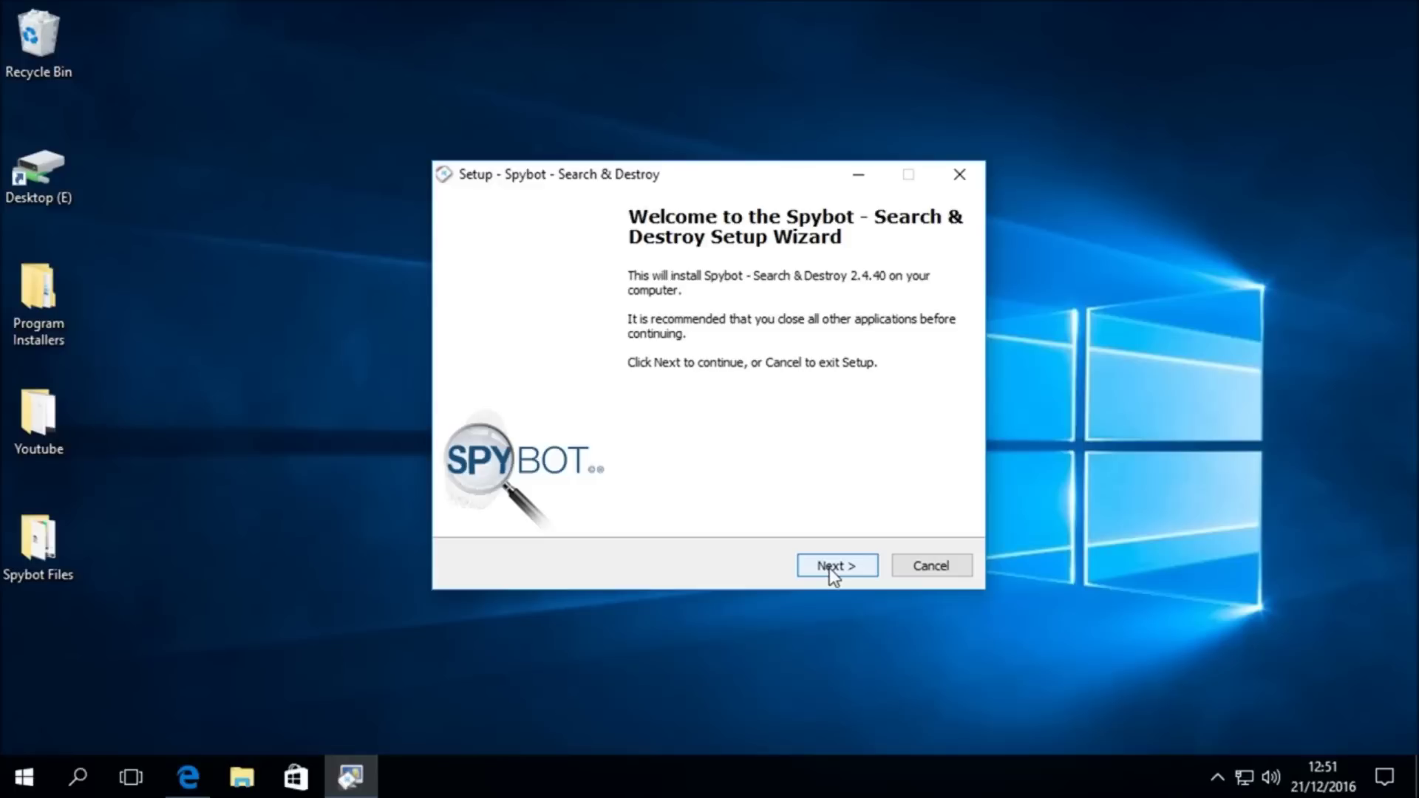
Move past the Welcome and donations pages, keeping personal use with the decision left for later
click(829, 567)
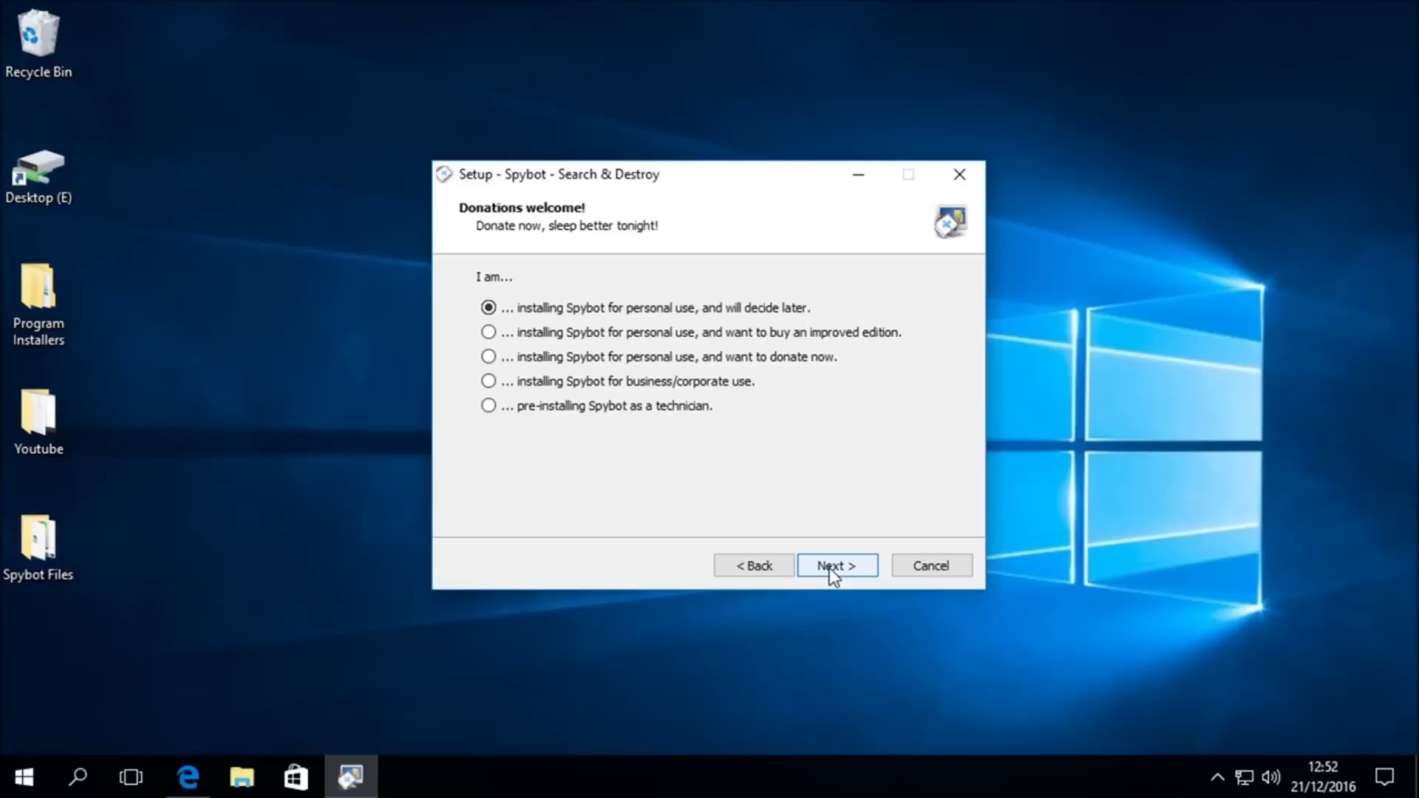
click(830, 568)
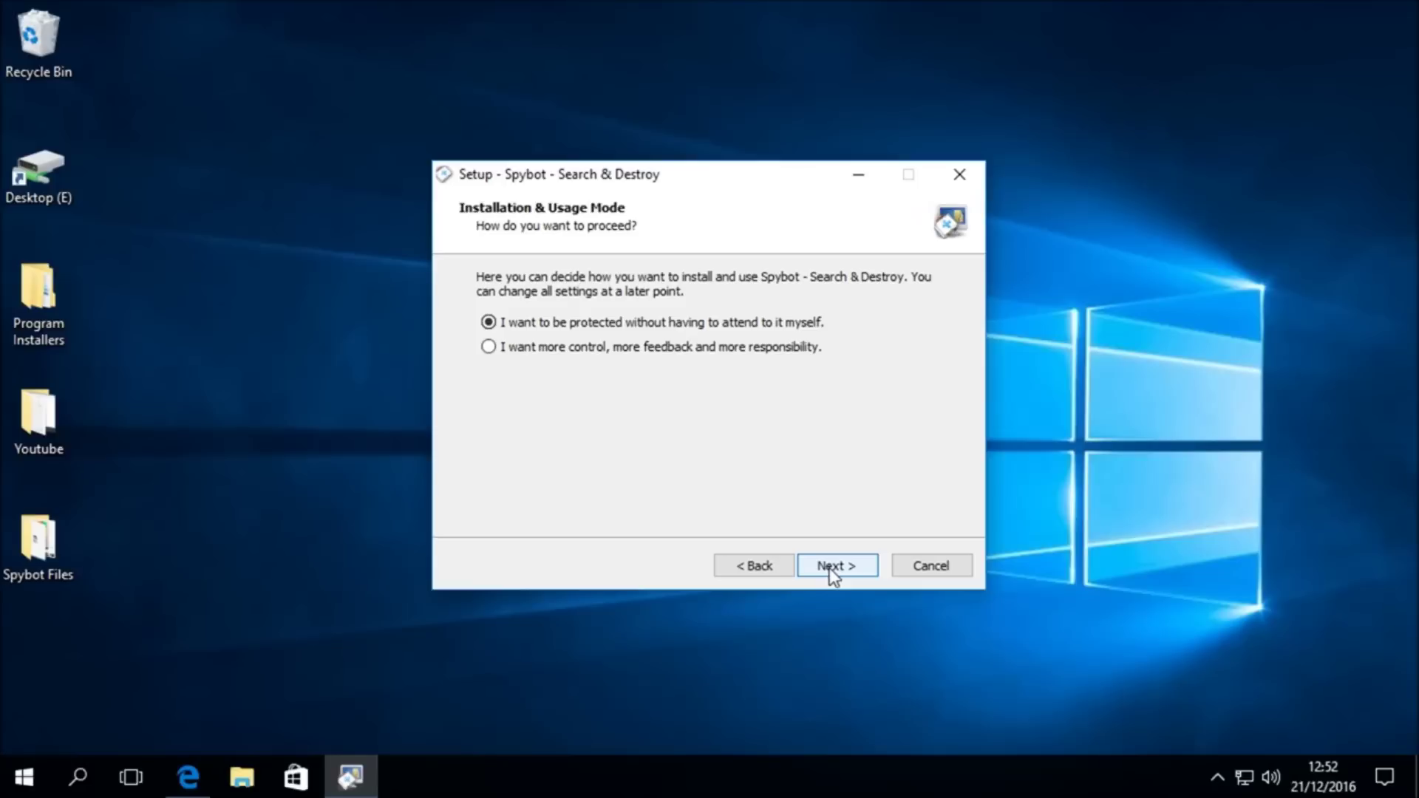
Select the 'more control, more feedback and more responsibility' usage mode and continue
click(489, 347)
click(838, 566)
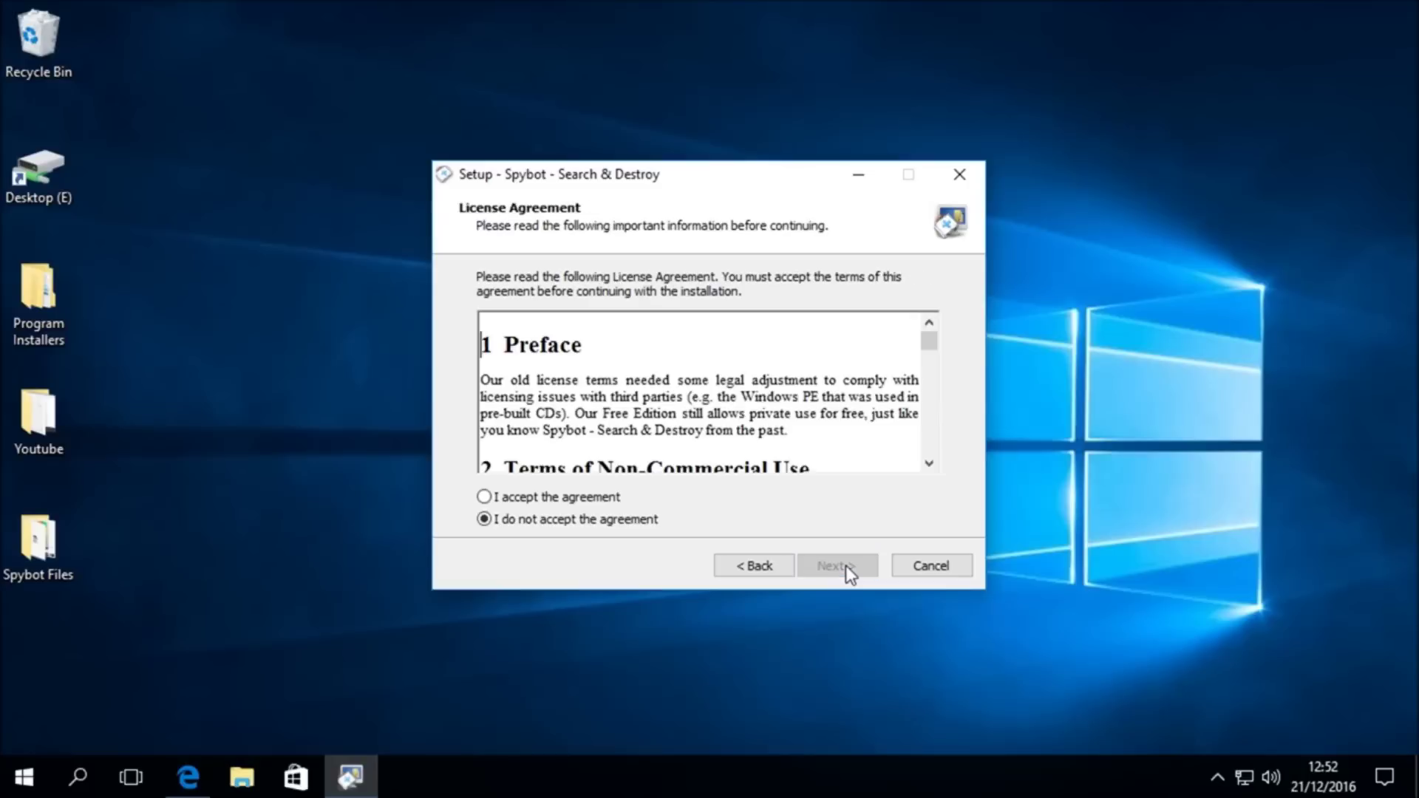
Accept the license agreement and keep the default Program Files (x86) destination folder
click(484, 498)
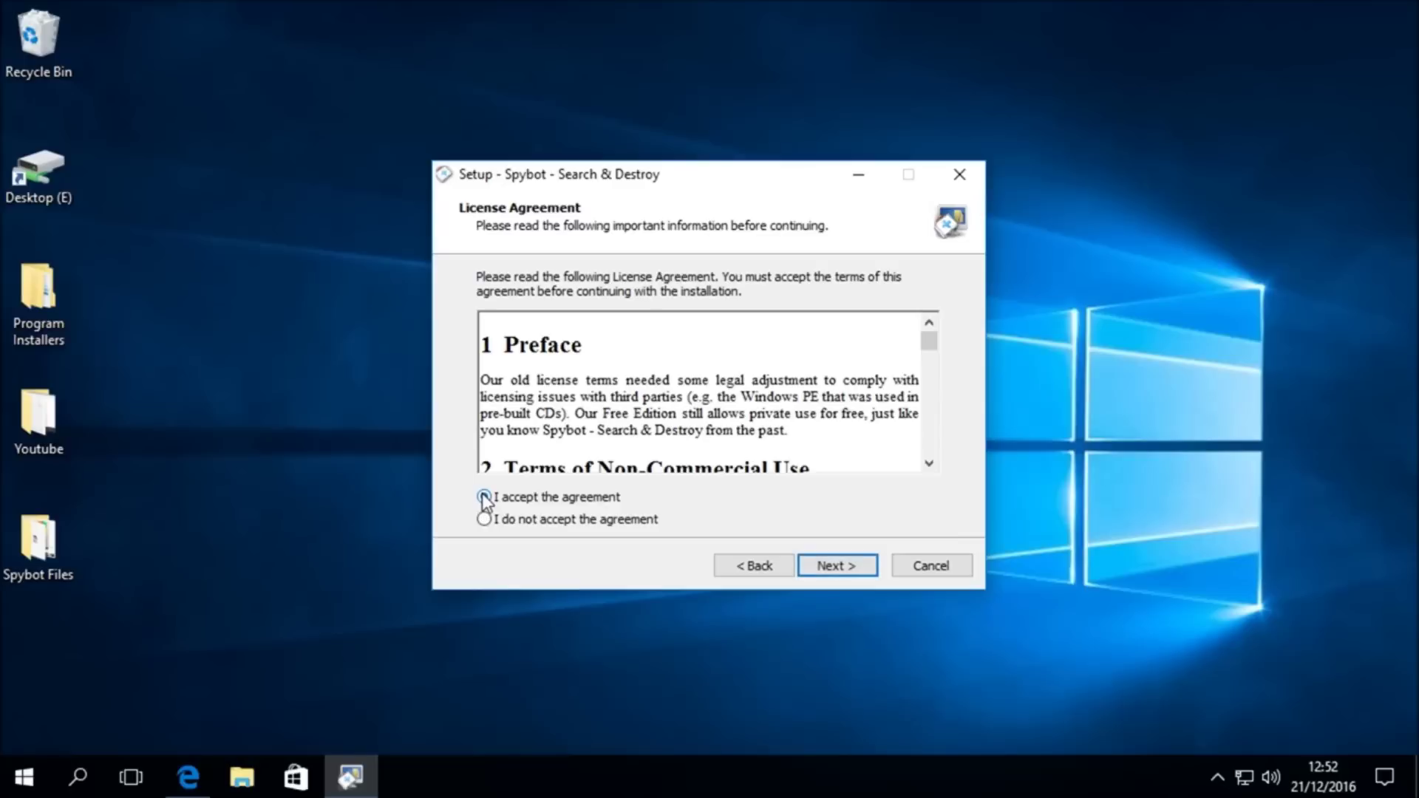
click(831, 565)
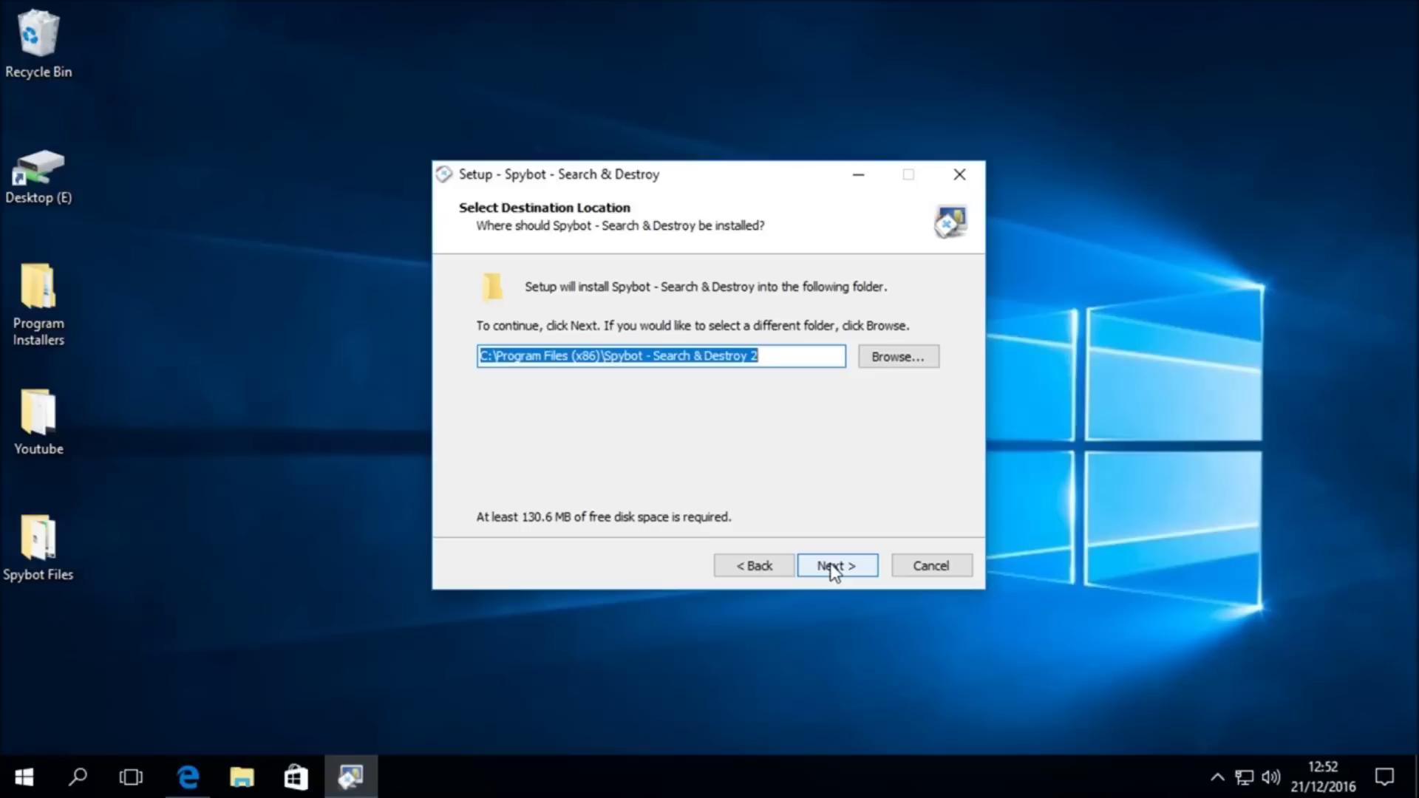
click(831, 563)
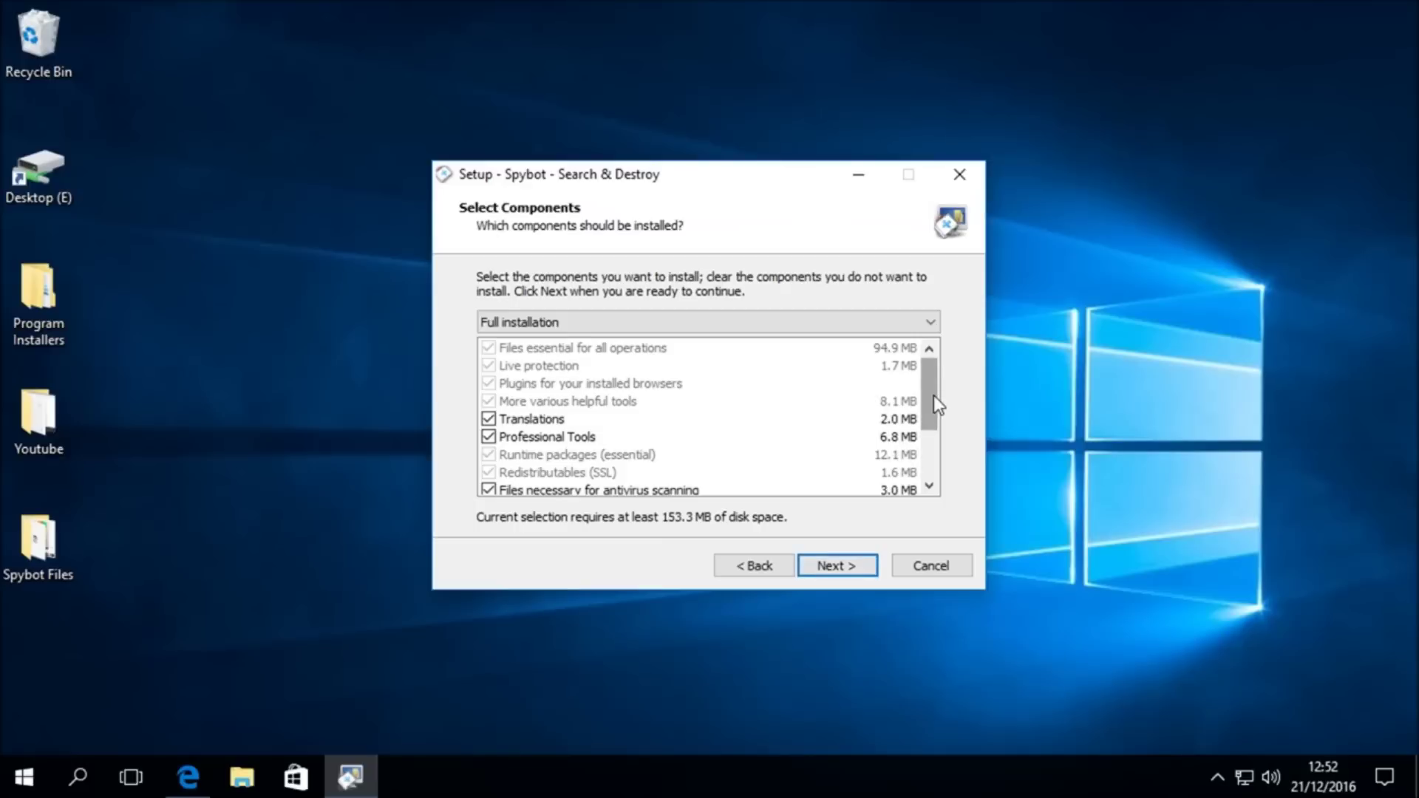
Keep the Full installation components (153.3 MB) and the default Start Menu folder
drag(933, 396, 924, 455)
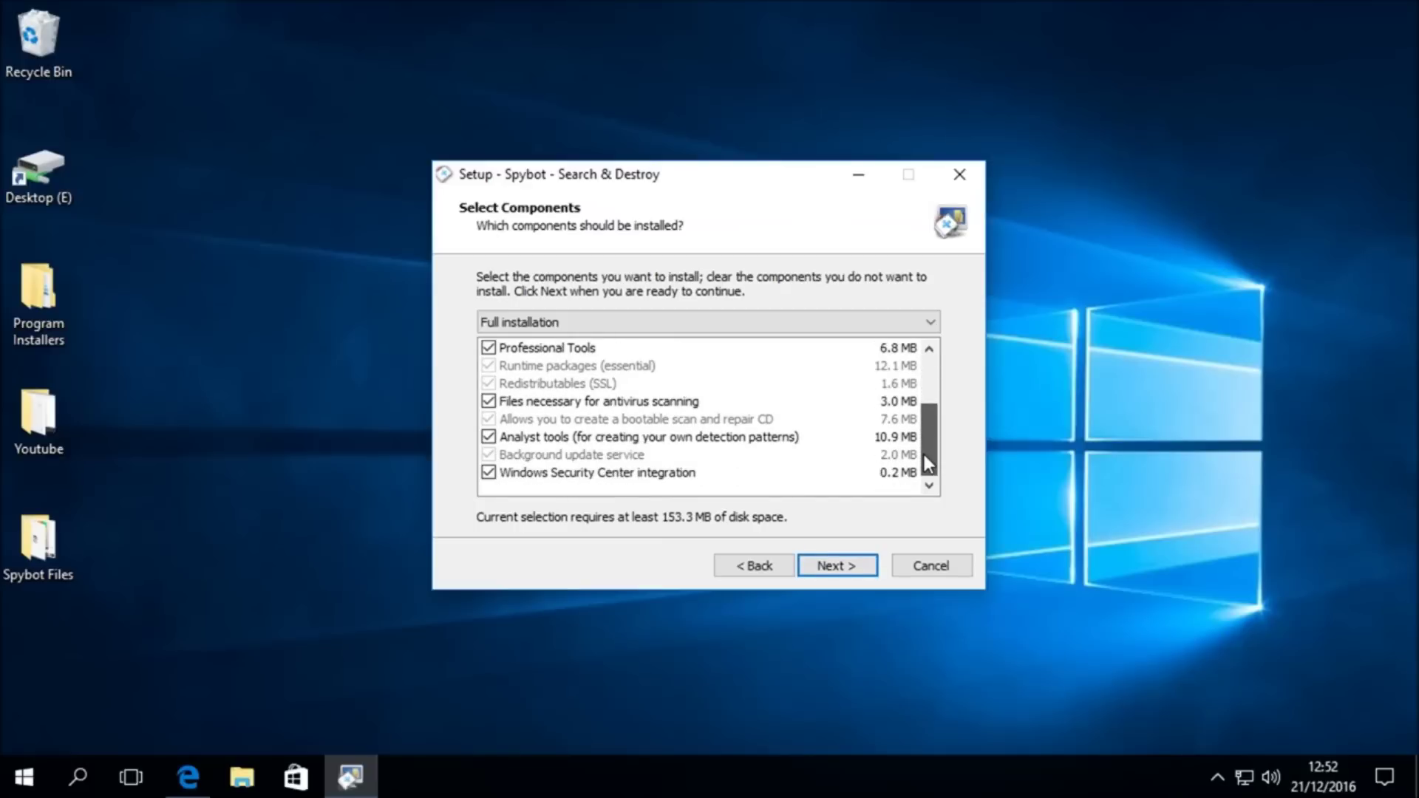
drag(924, 454, 924, 455)
drag(924, 454, 924, 377)
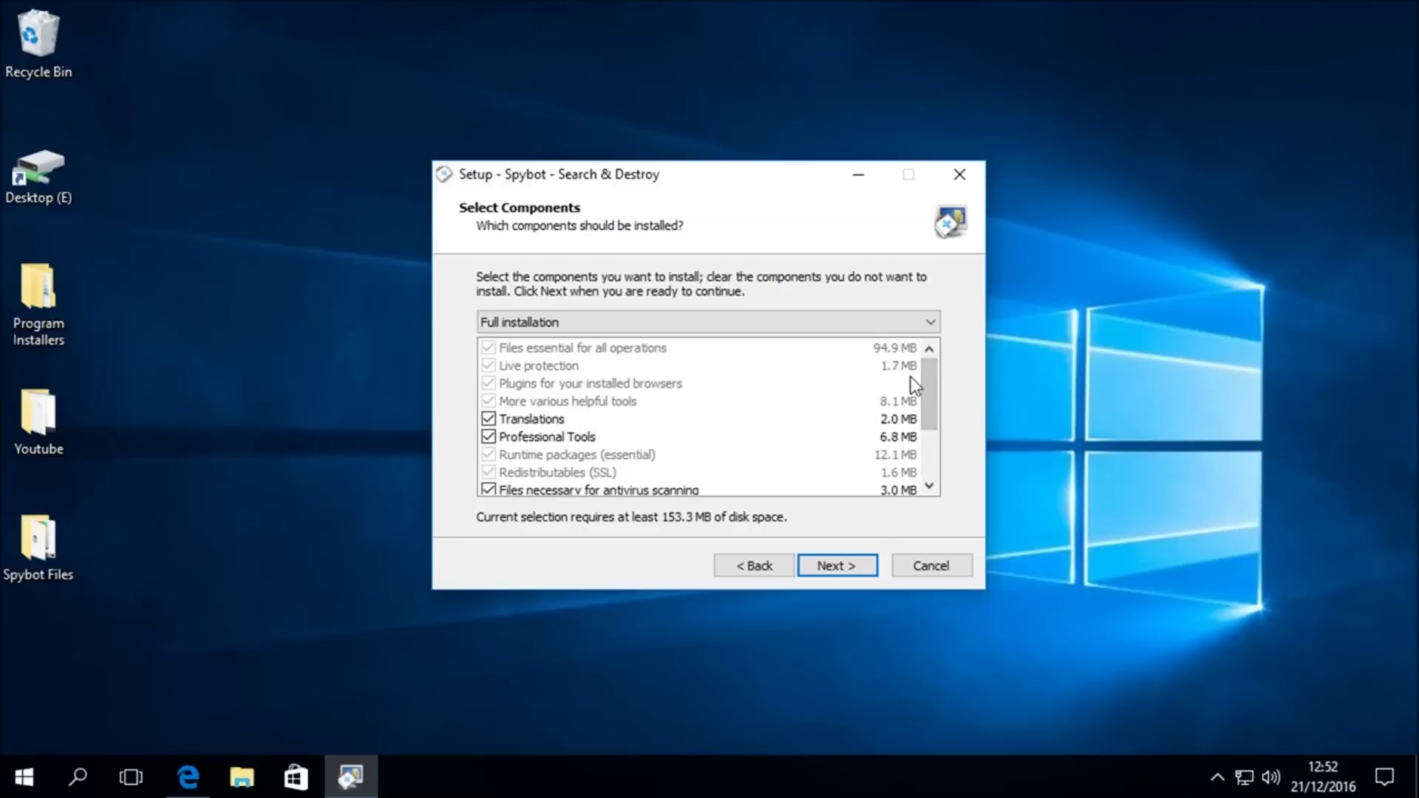
click(837, 565)
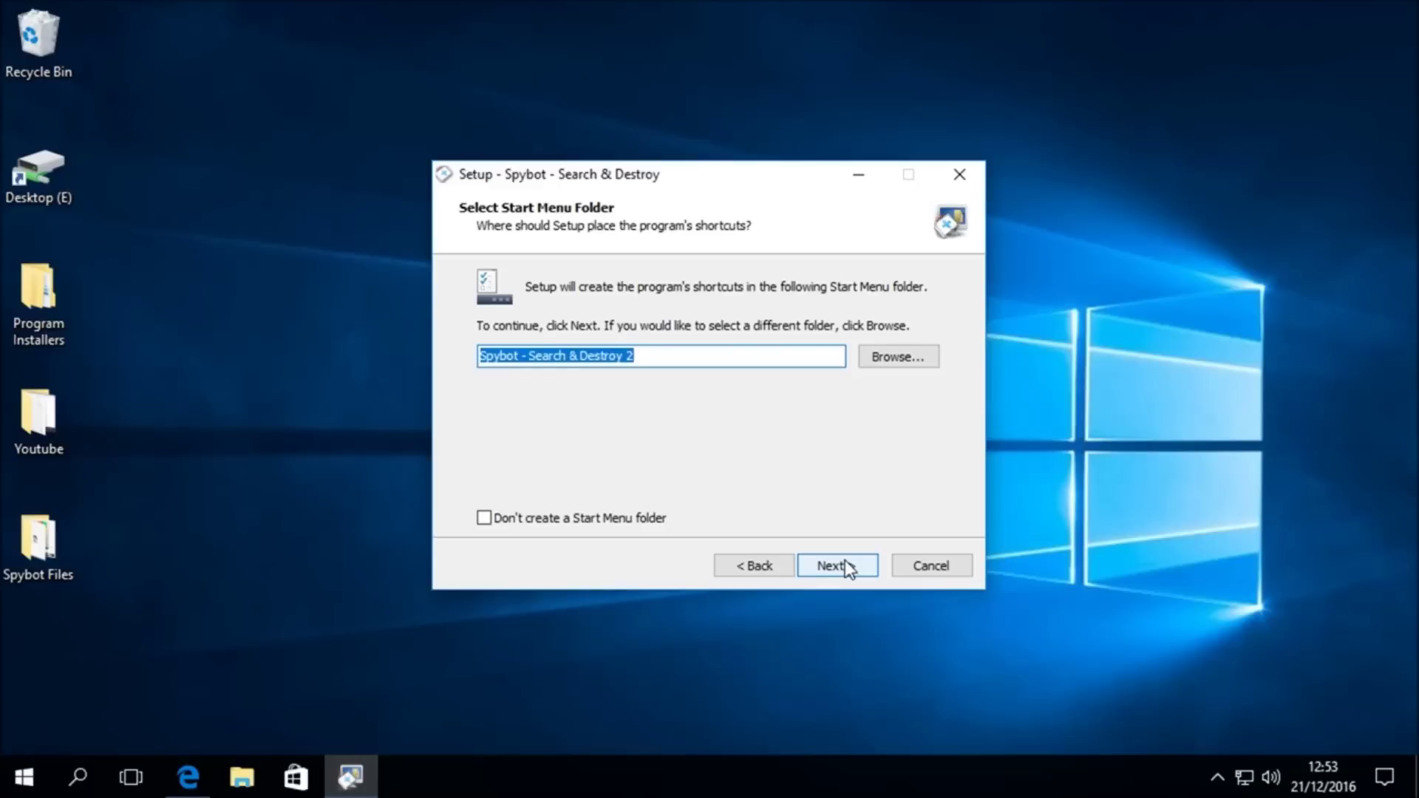
click(845, 563)
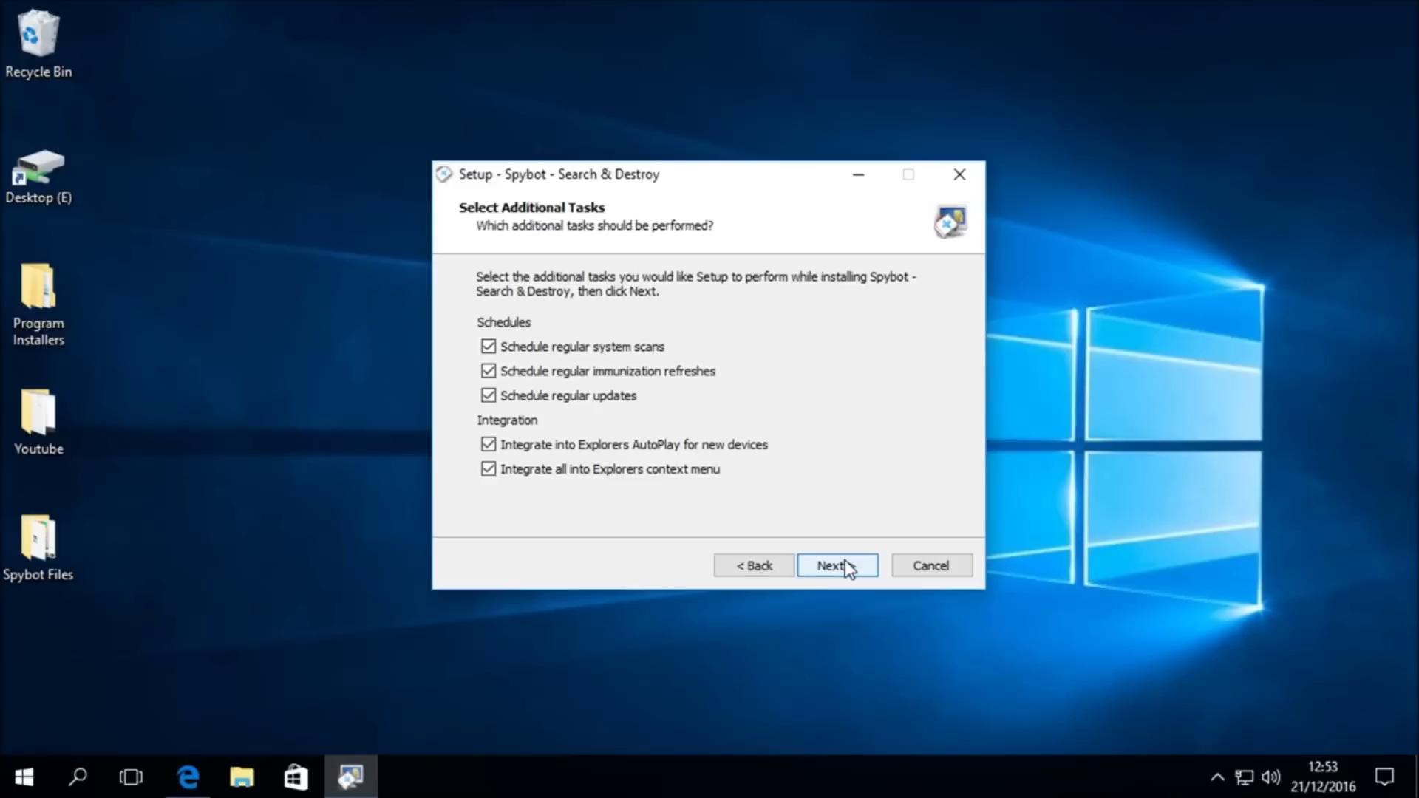
Keep all additional scheduling and integration tasks ticked and continue to Ready to Install
click(848, 570)
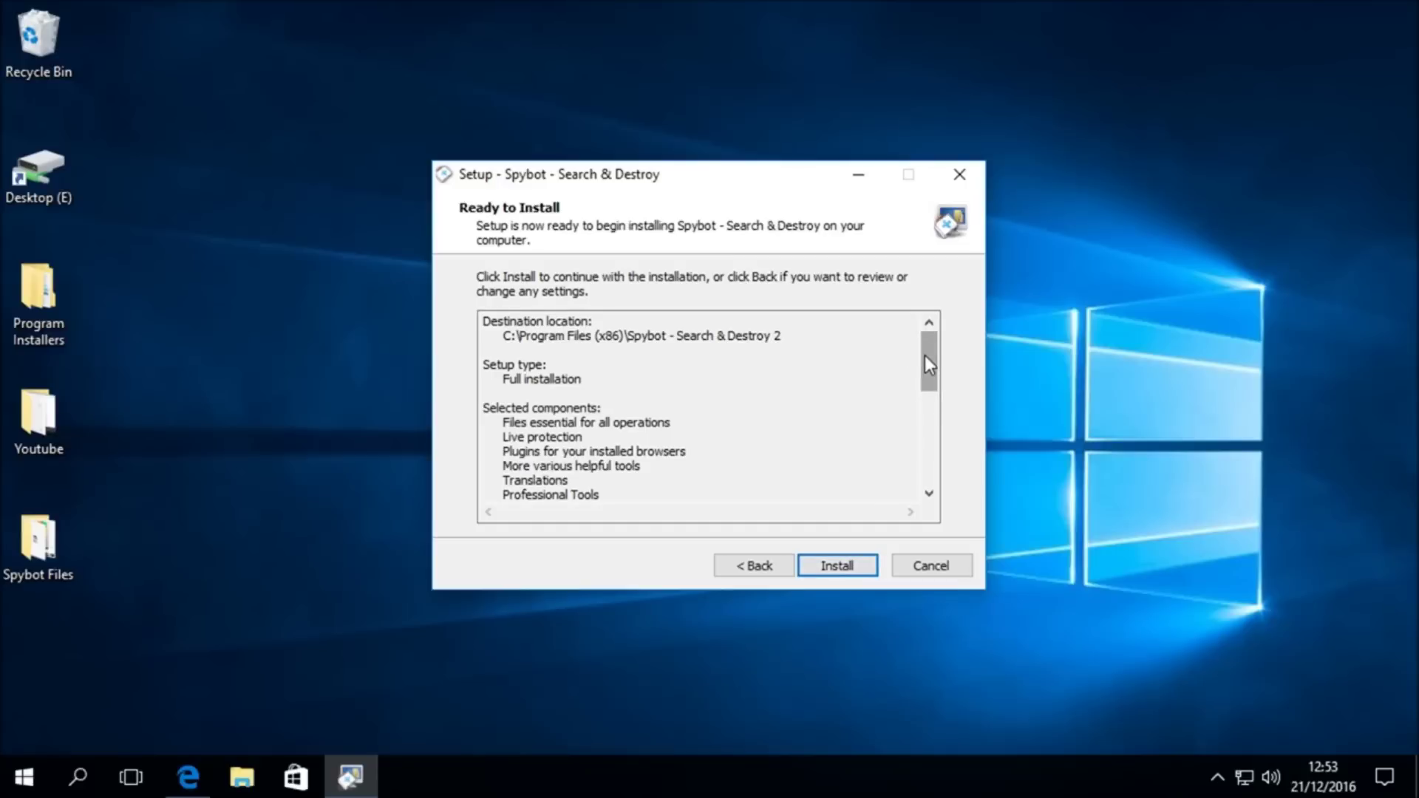
drag(925, 358, 925, 383)
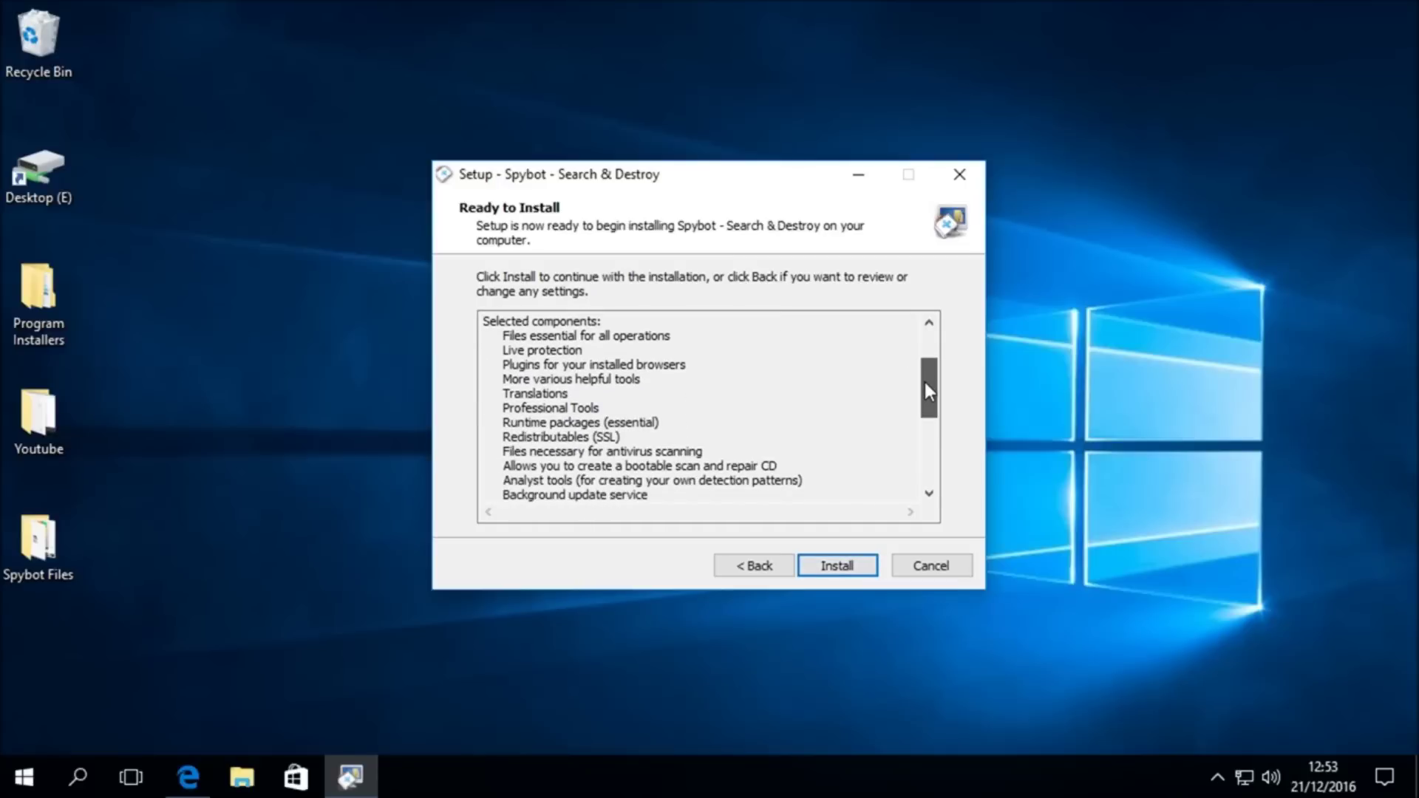
drag(925, 382, 924, 414)
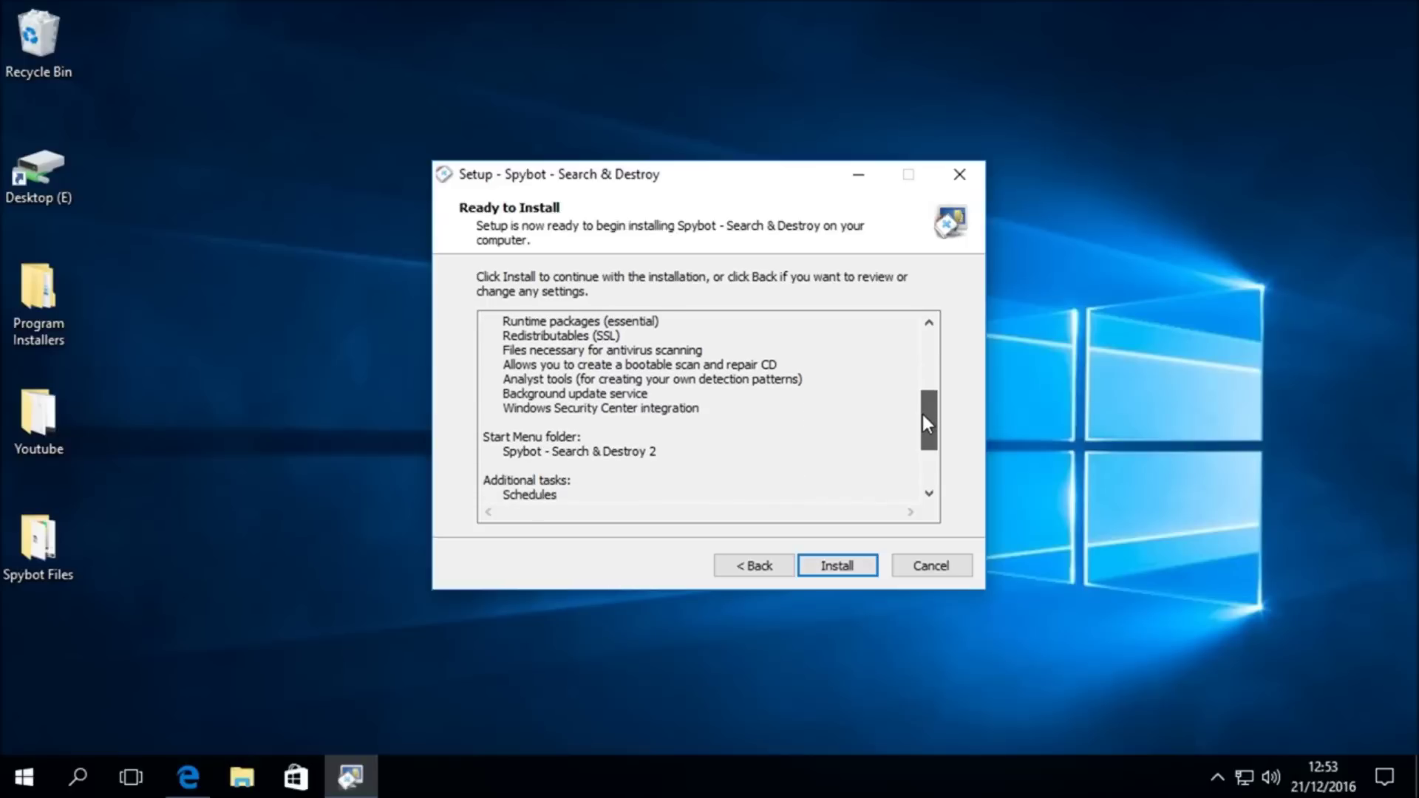
drag(923, 414, 913, 460)
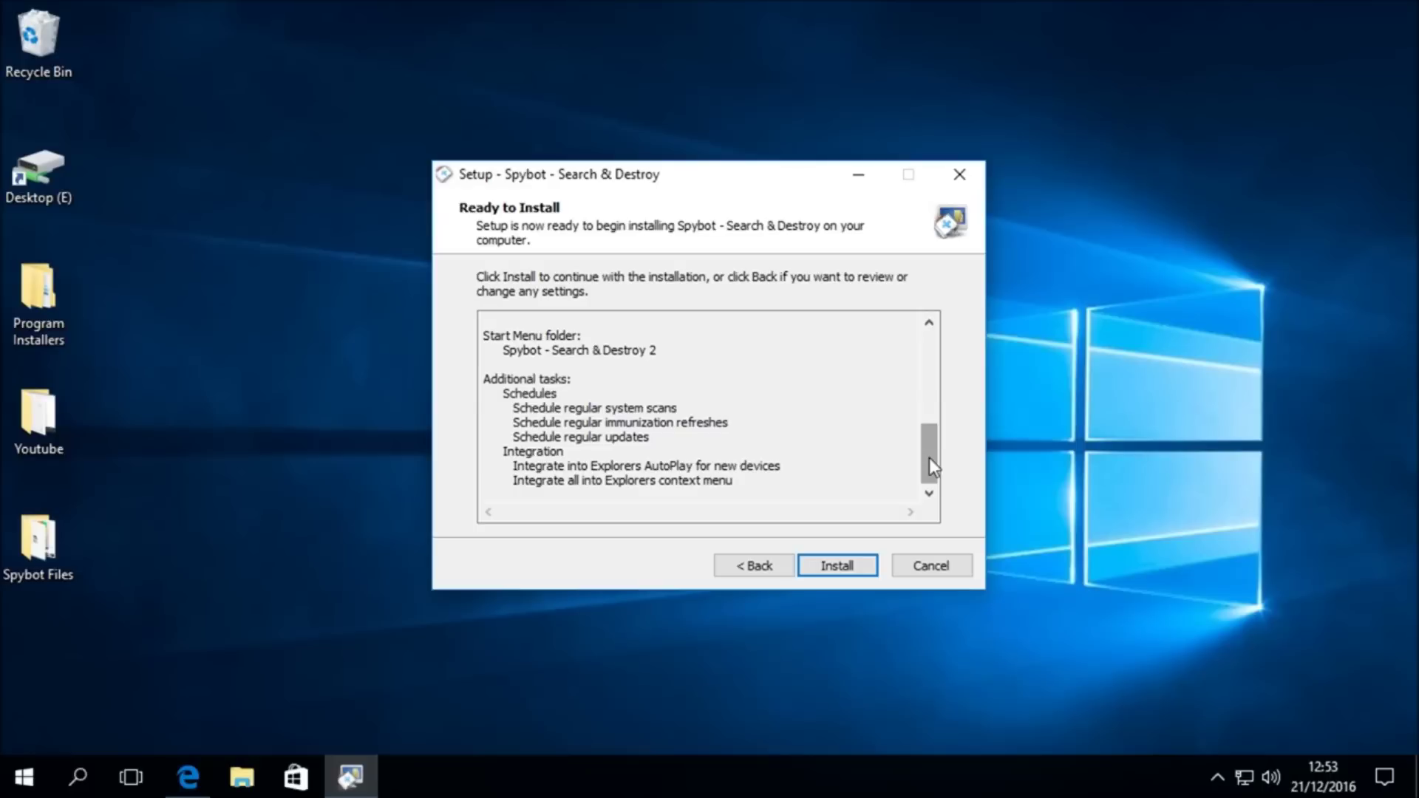
drag(929, 458, 927, 344)
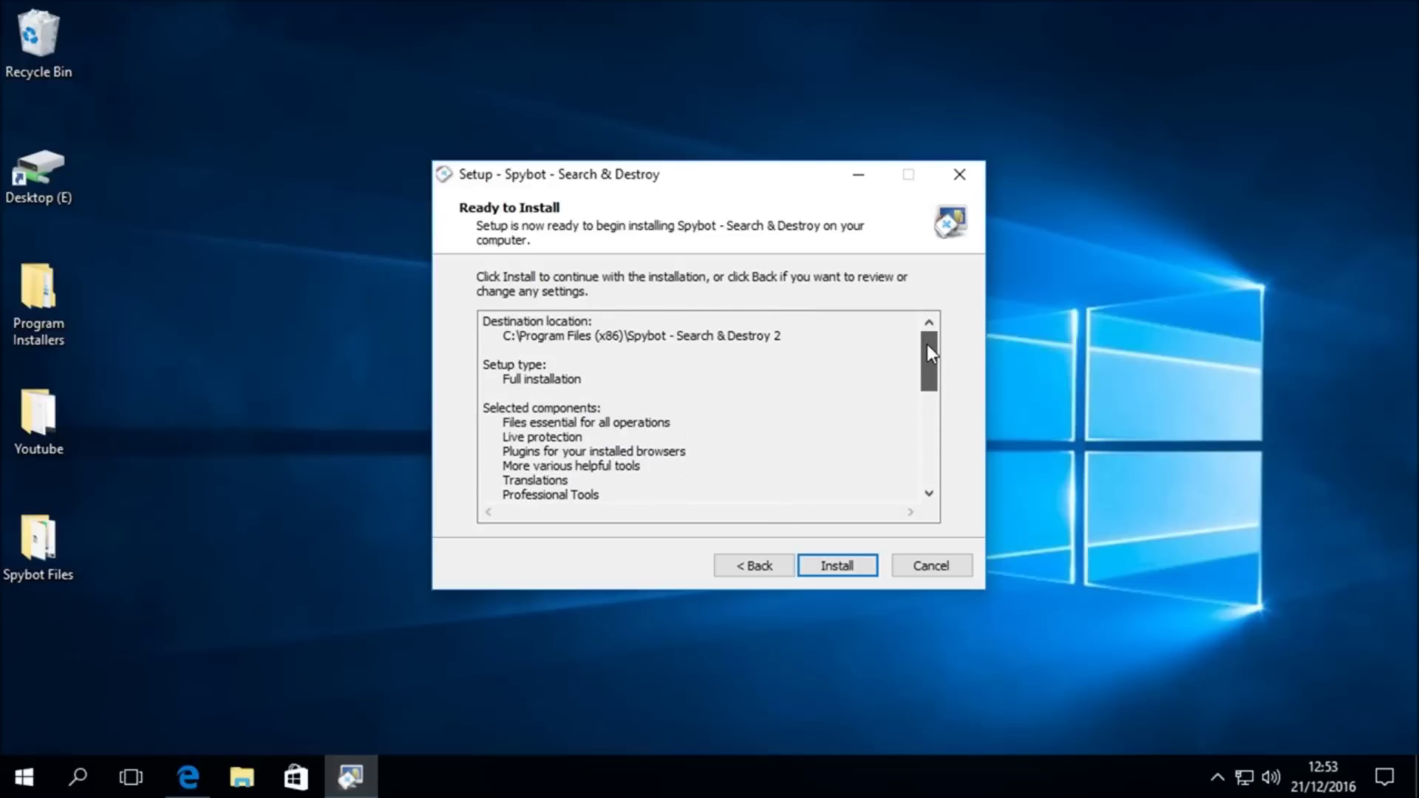
click(843, 564)
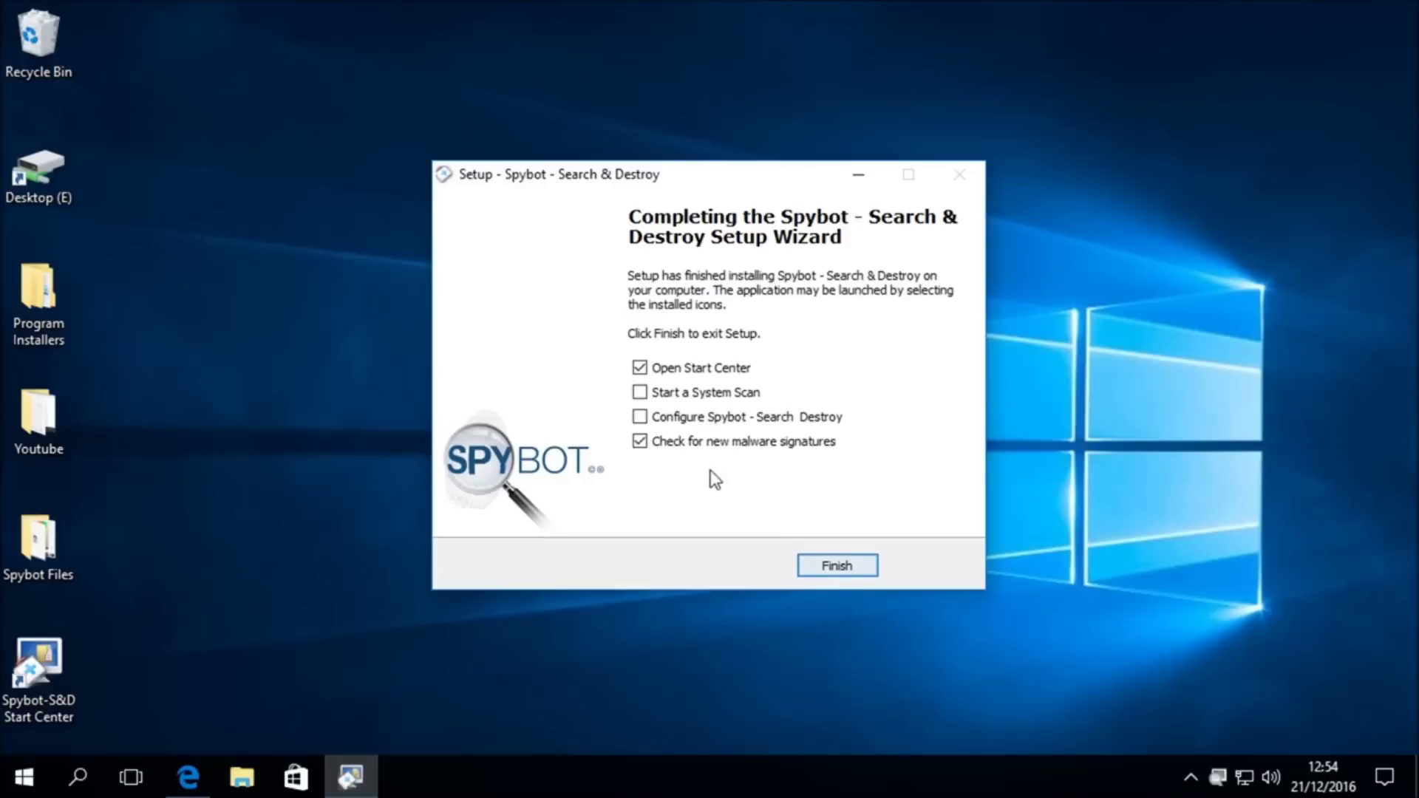
Untick 'Check for new malware signatures' and 'Open Start Center', then finish the Spybot setup
click(639, 441)
click(640, 368)
click(836, 563)
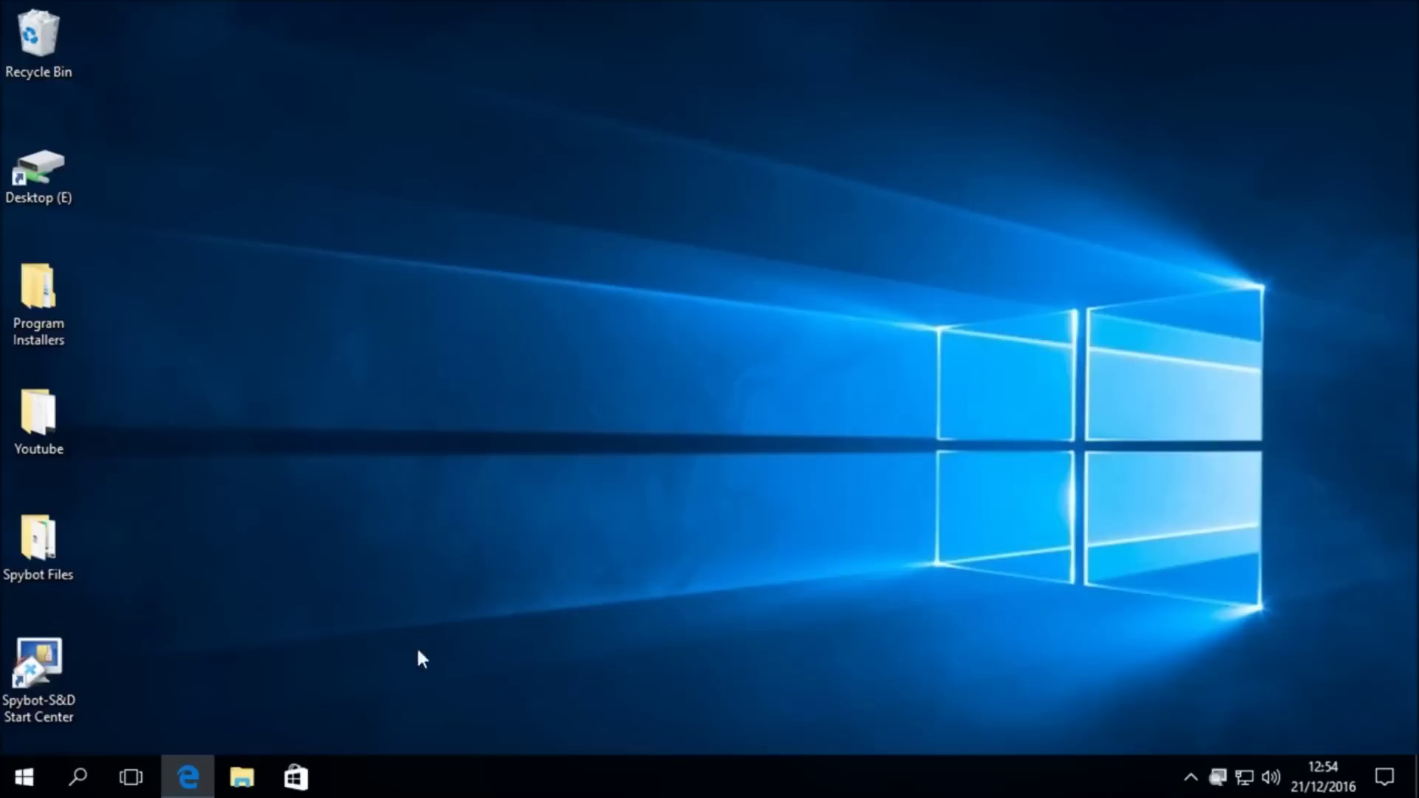